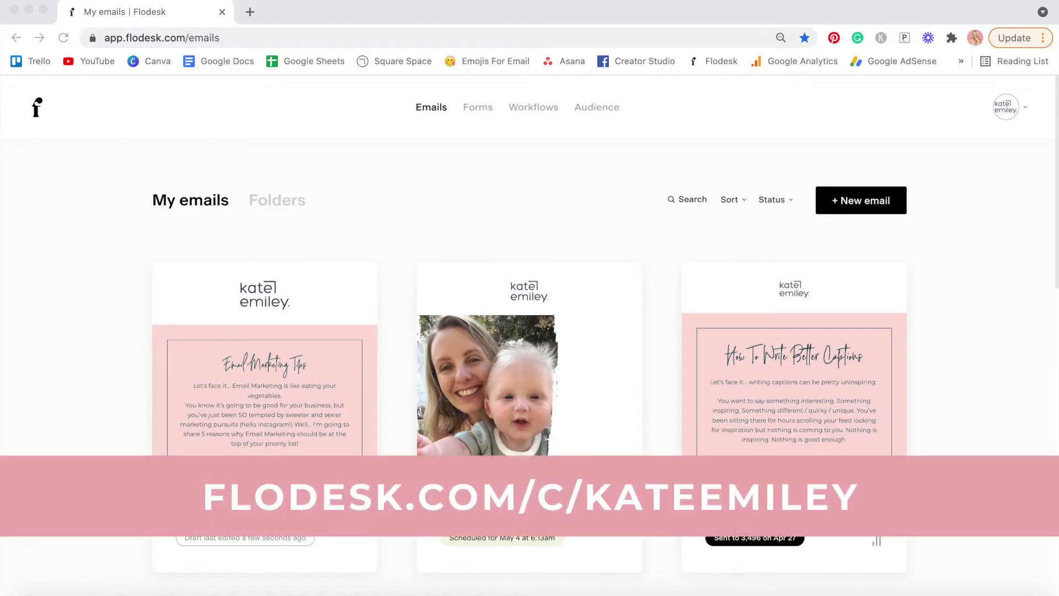
- Start a new email and dismiss the template library's welcome message
scroll(995, 361, down, 8)
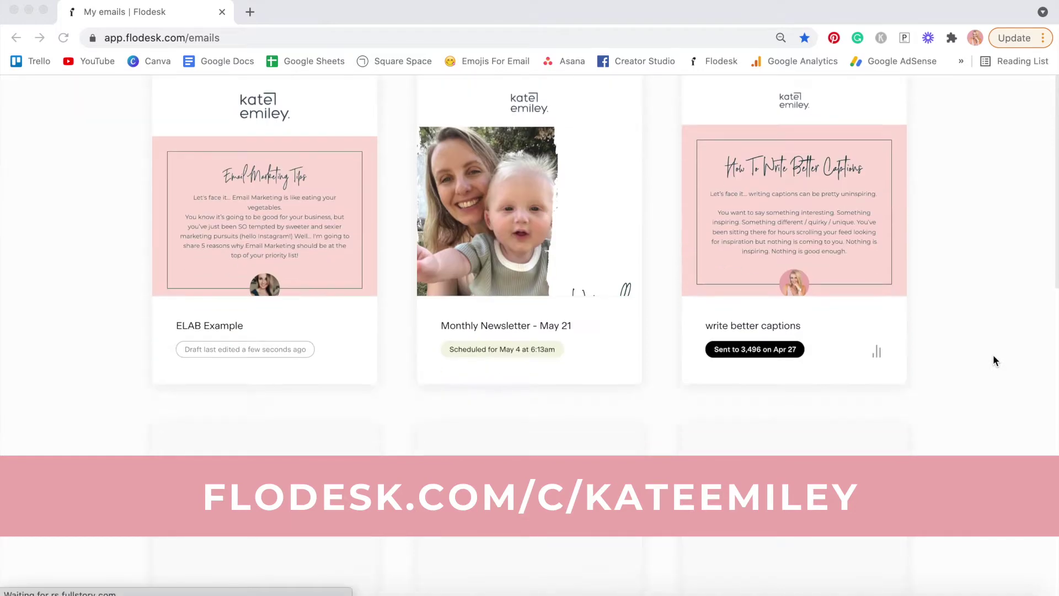
scroll(994, 361, up, 8)
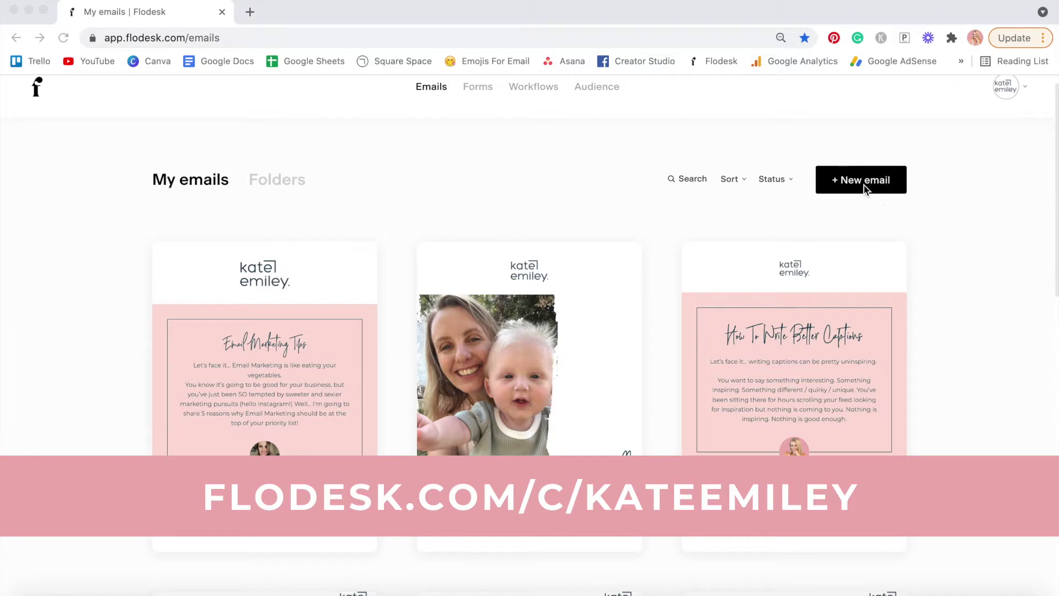
click(860, 183)
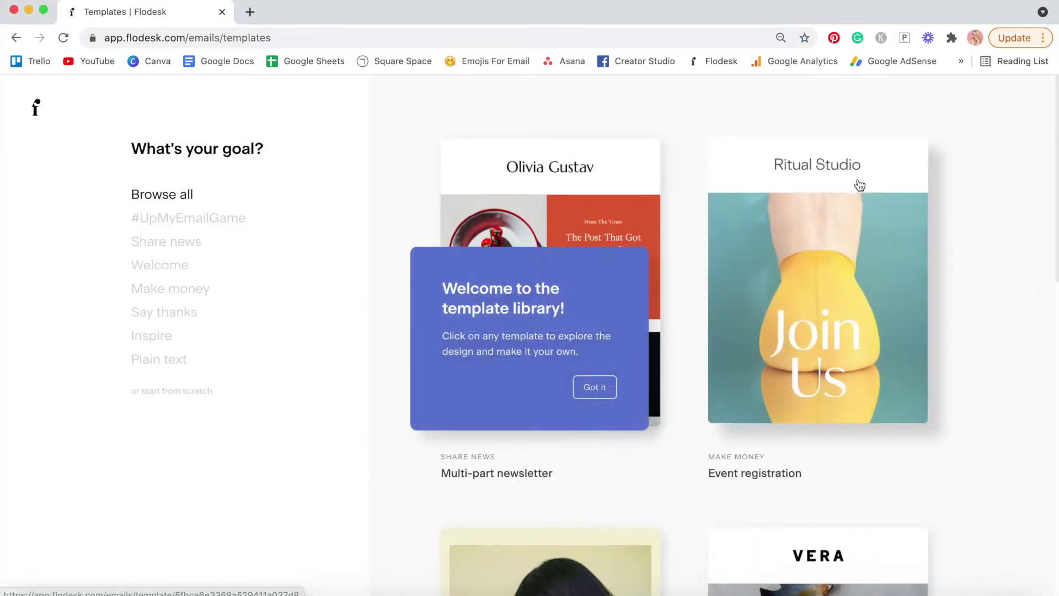
scroll(855, 184, down, 1)
click(594, 386)
- Browse the template gallery filtered by the Make money and Welcome goals
scroll(582, 401, down, 9)
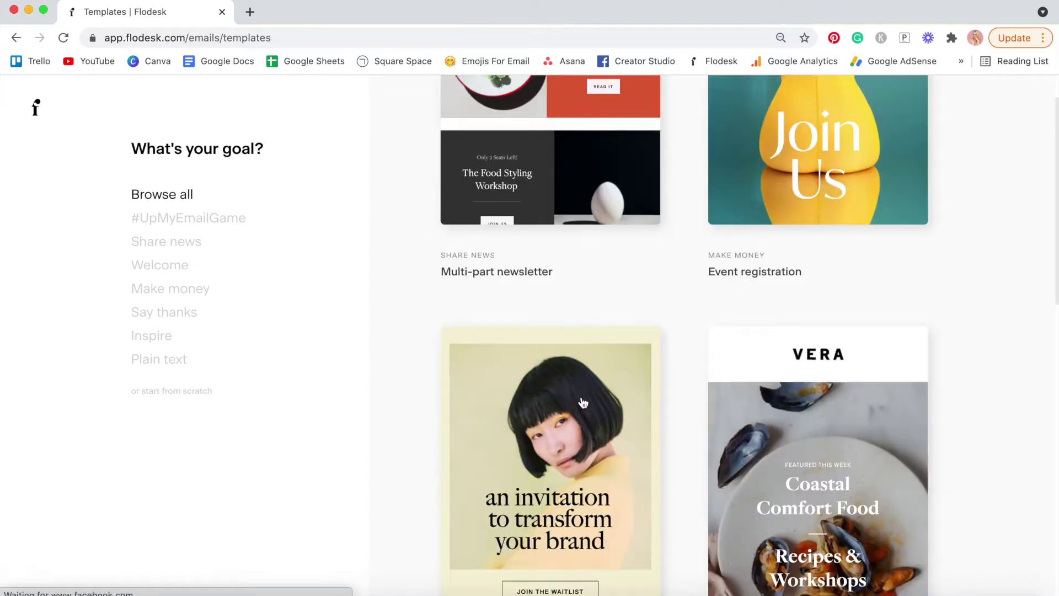
scroll(580, 395, down, 4)
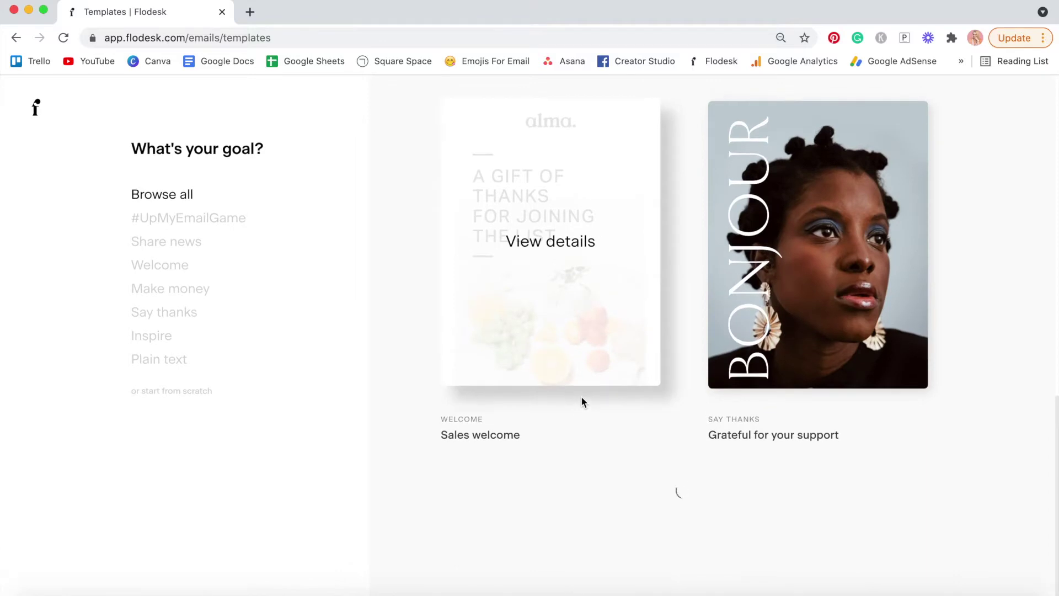
click(204, 294)
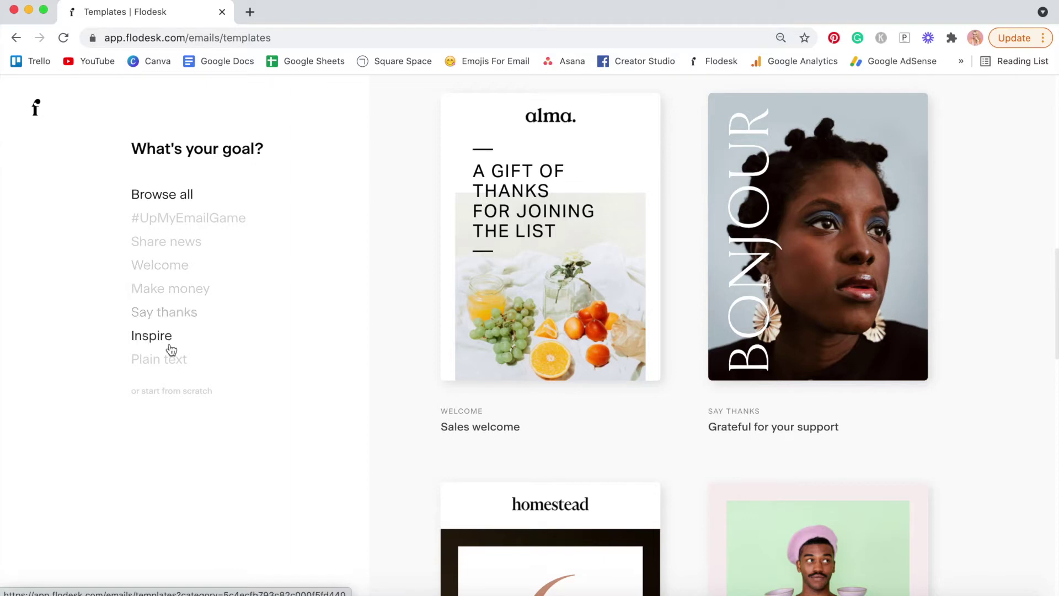
click(169, 274)
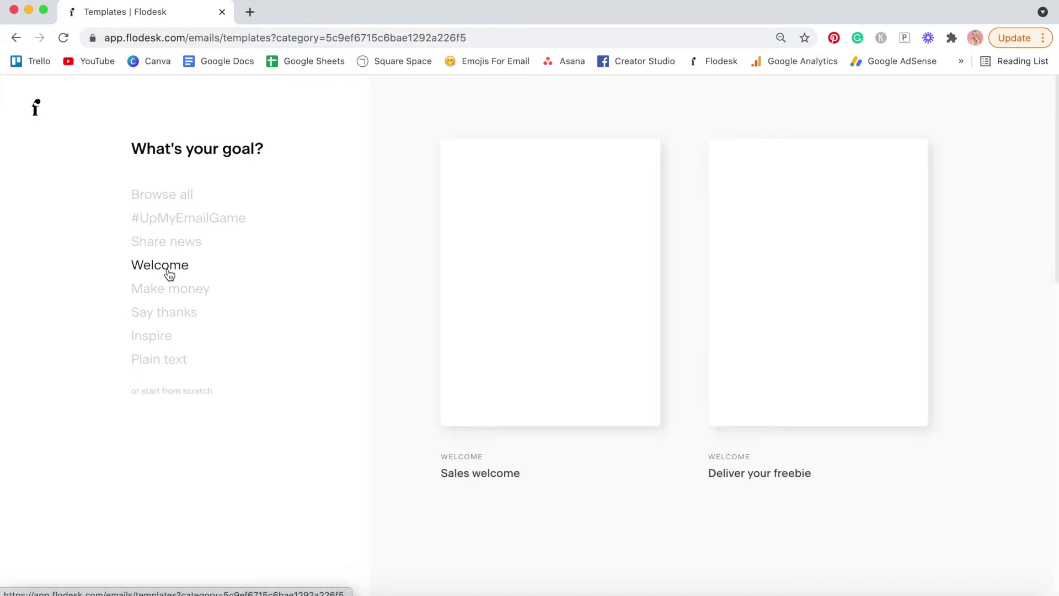
scroll(584, 333, down, 7)
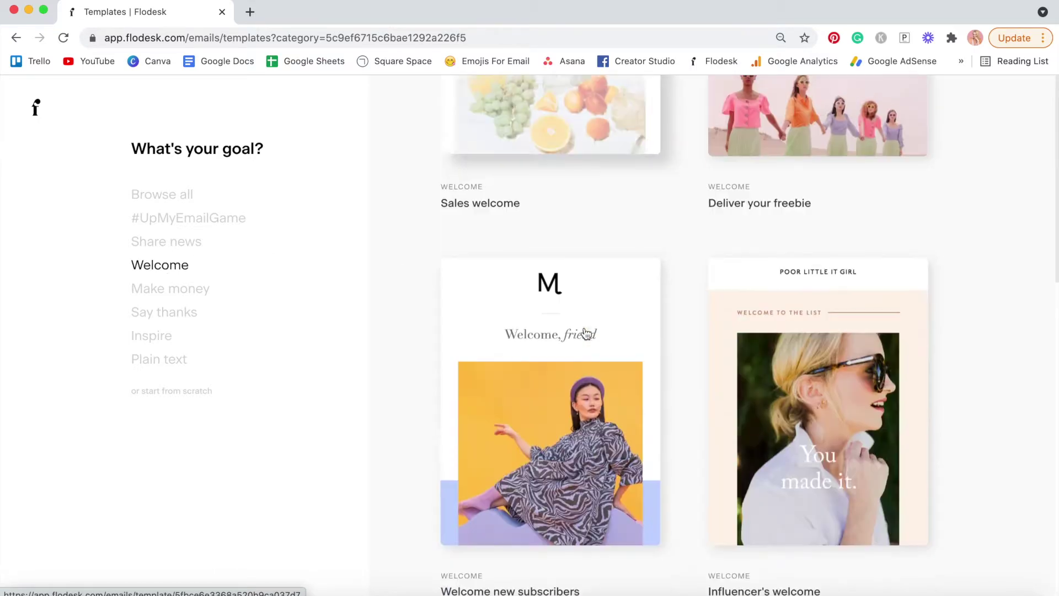
scroll(579, 338, down, 5)
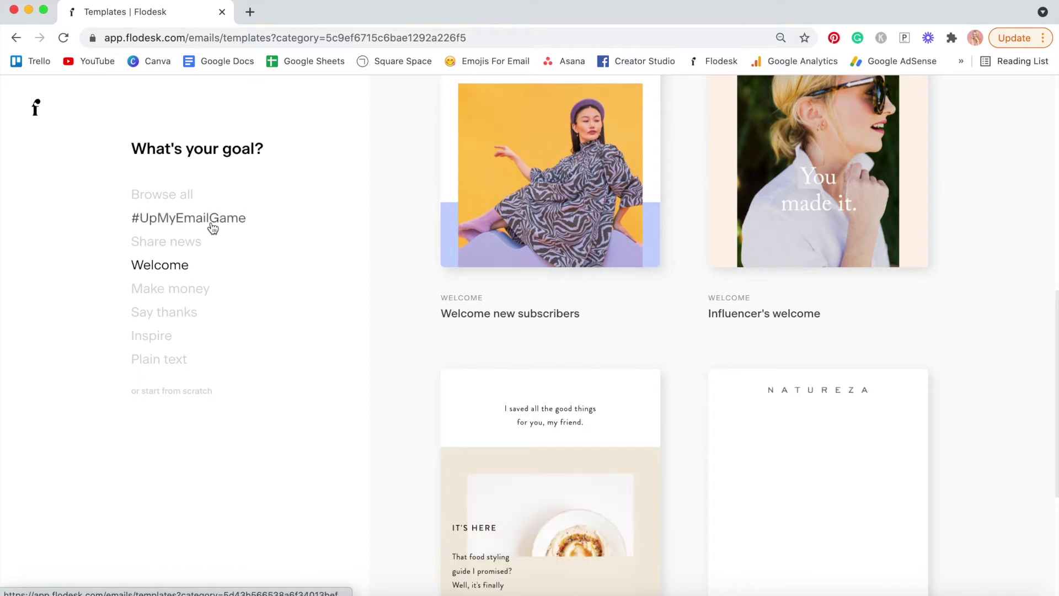
- View the Make money and Plain text templates, then choose to start from scratch
click(172, 297)
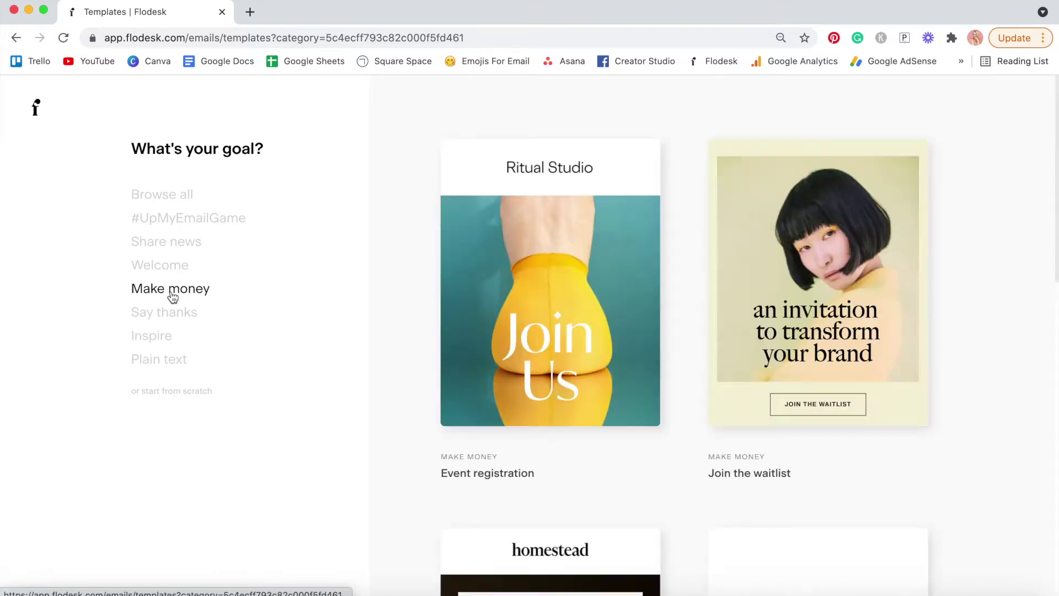
scroll(645, 336, down, 5)
scroll(651, 359, down, 10)
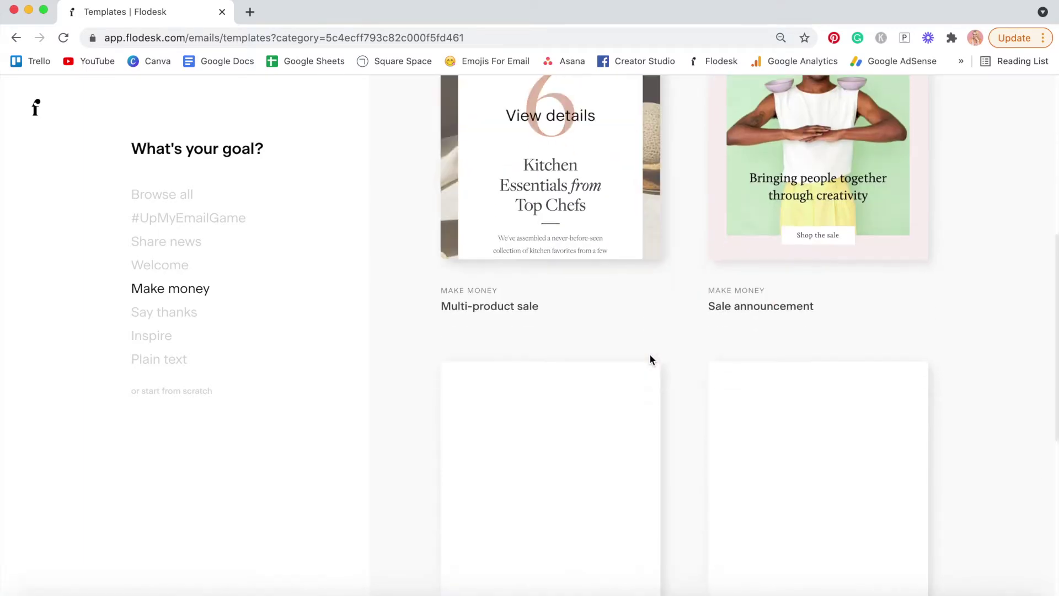
click(160, 359)
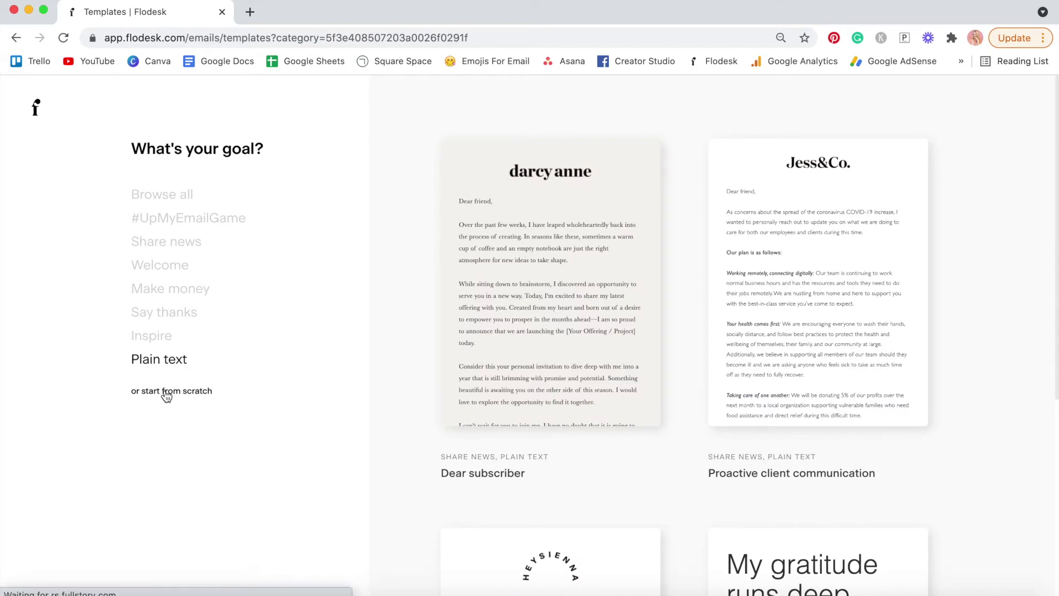
click(166, 392)
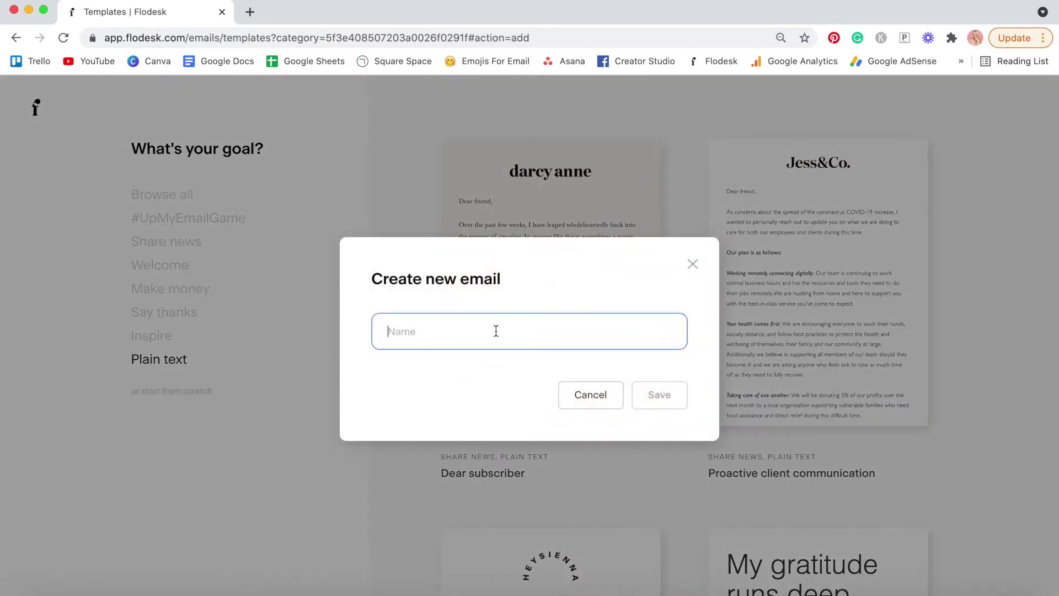
- Name the blank email 'Email Newsletter Template' and create it
text(Email Newsletter Template)
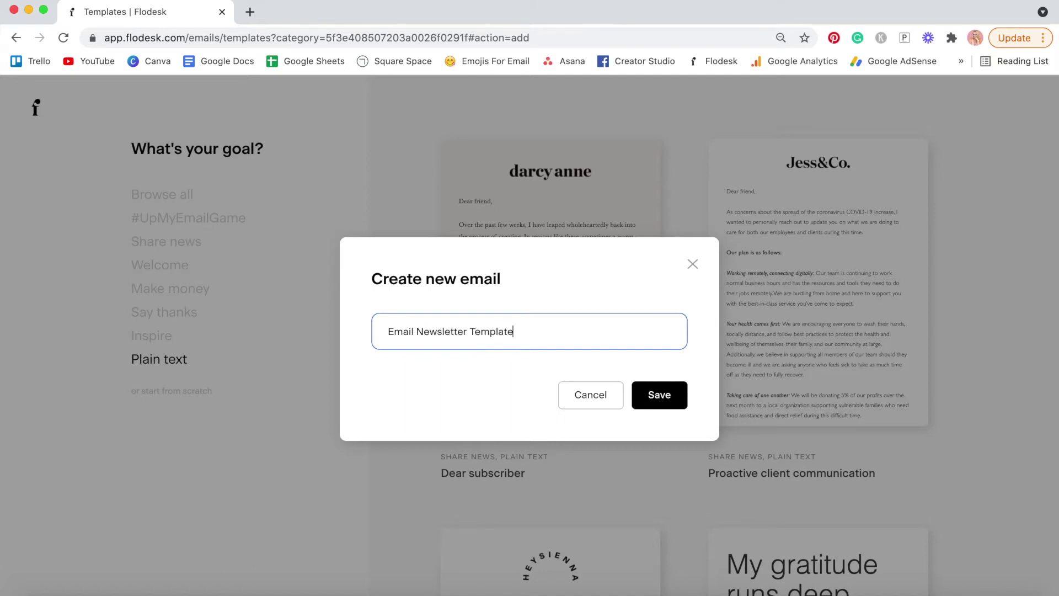
key(Return)
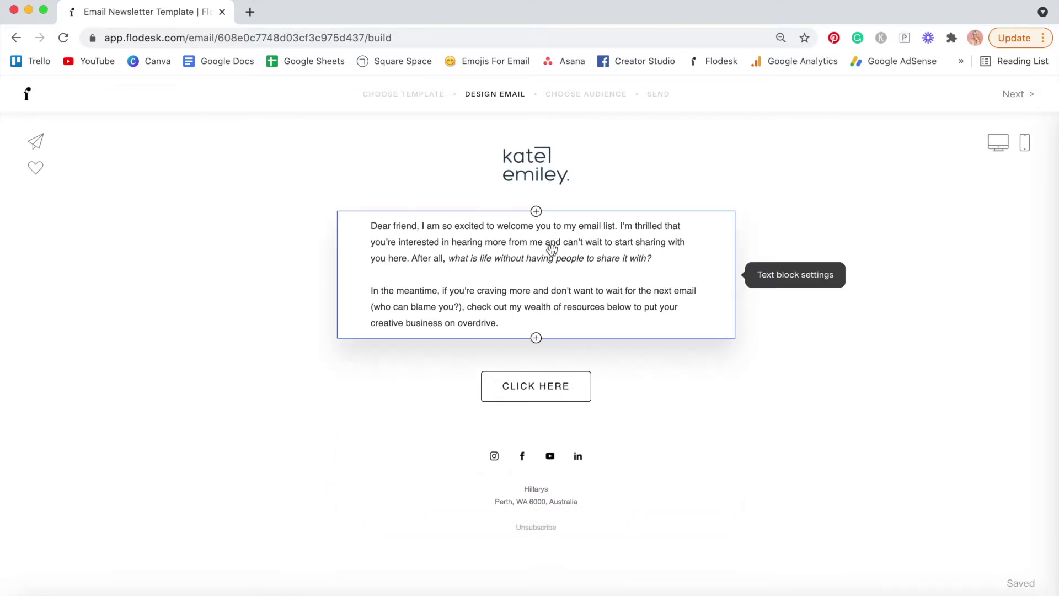
- Delete the default welcome text block and add a layout block in its place
click(551, 249)
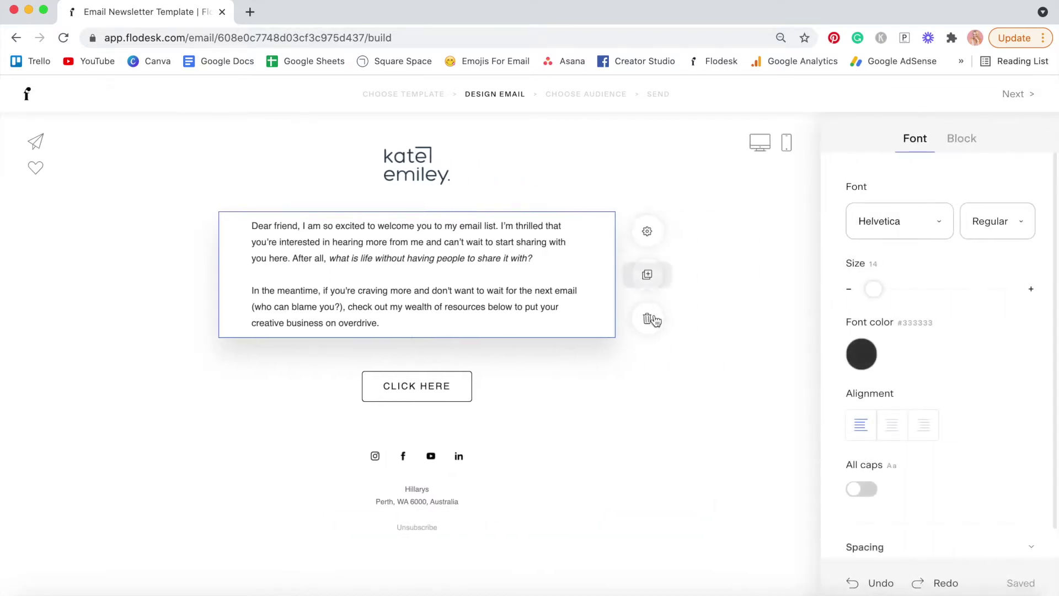
click(648, 325)
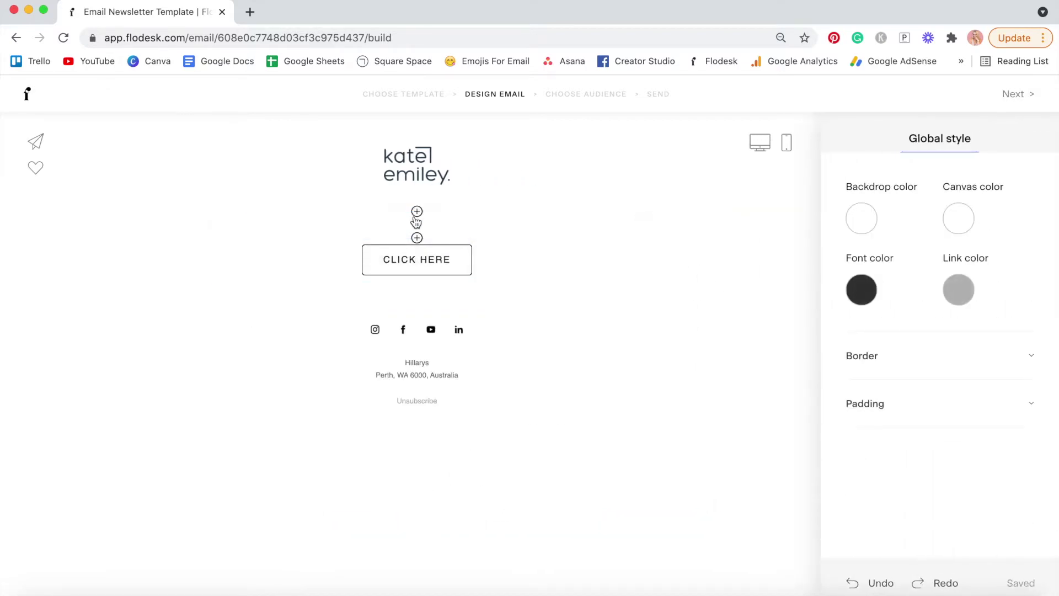
click(415, 221)
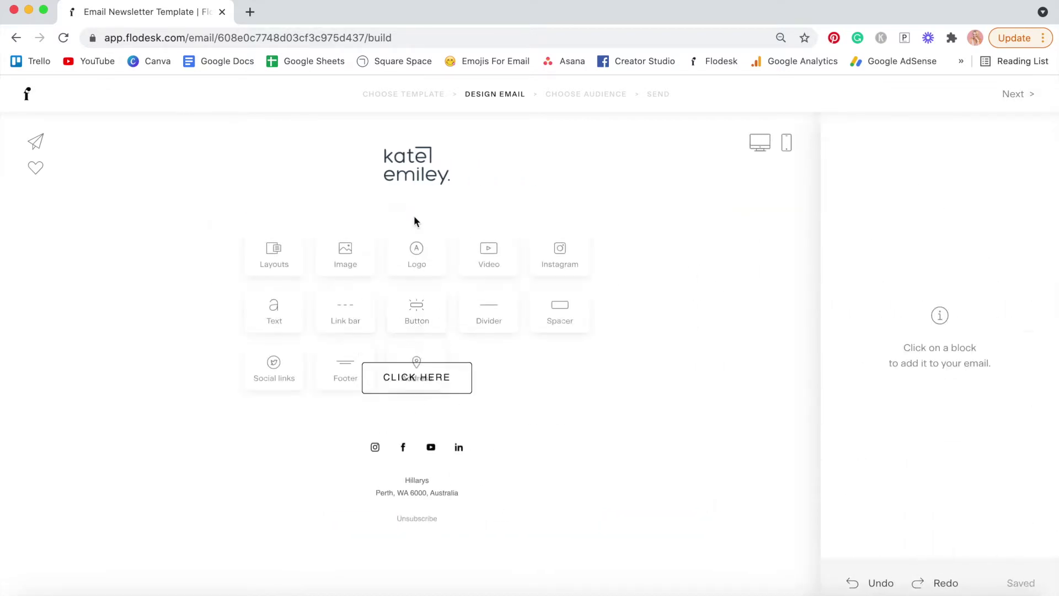
click(281, 263)
- Insert the Top 5 Travel Essentials layout from the layout library
scroll(951, 379, up, 2)
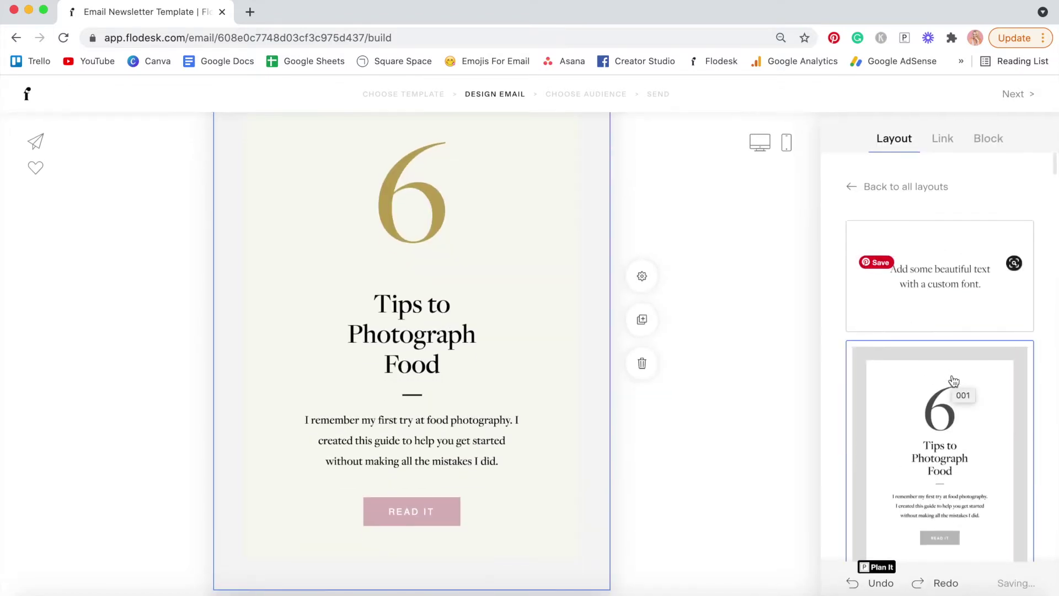
scroll(954, 381, down, 6)
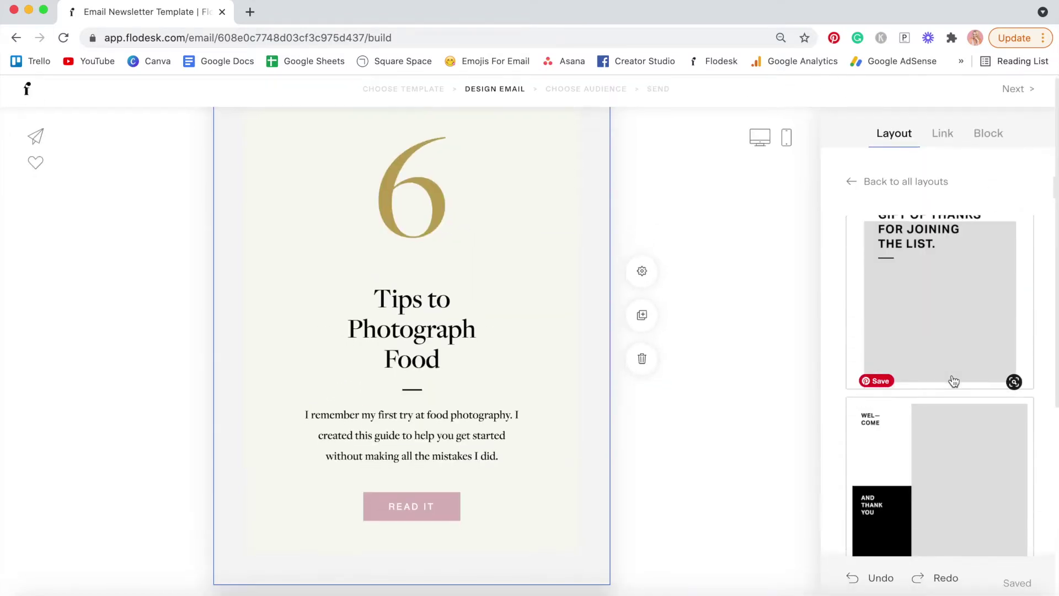
scroll(953, 380, down, 8)
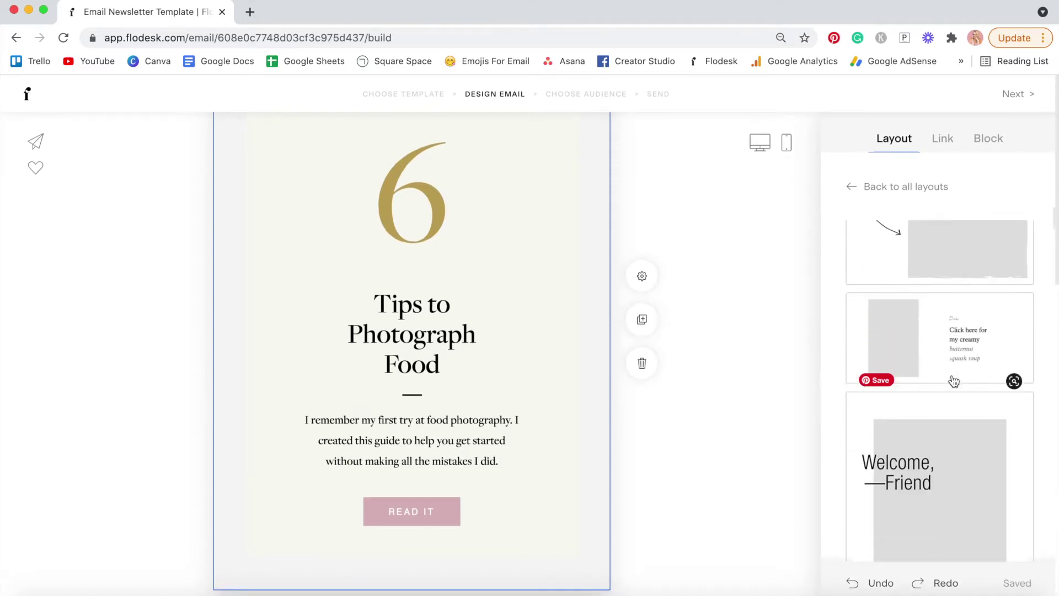
scroll(954, 381, down, 8)
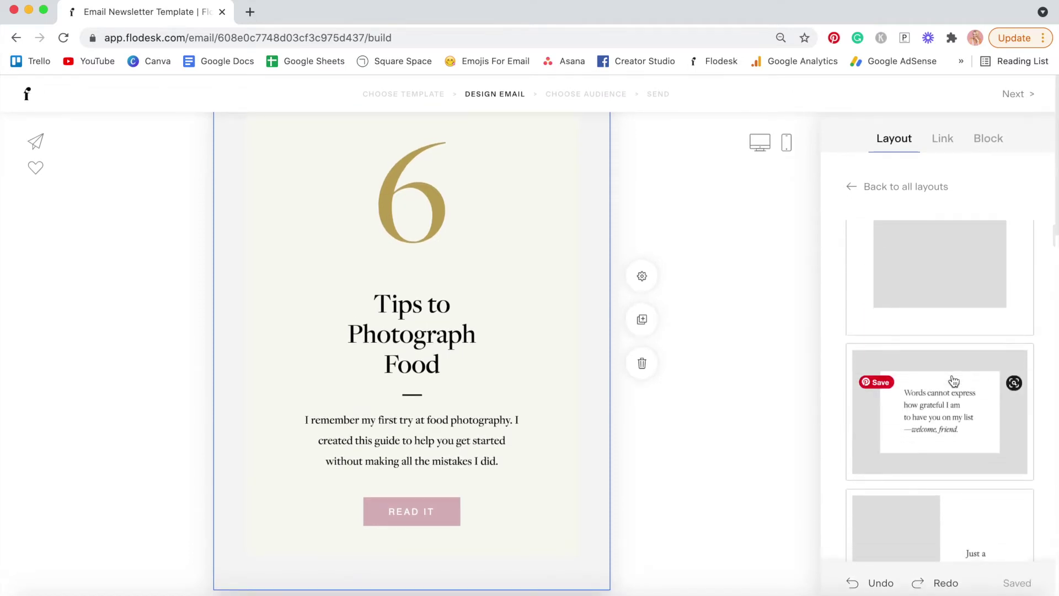
scroll(954, 381, down, 8)
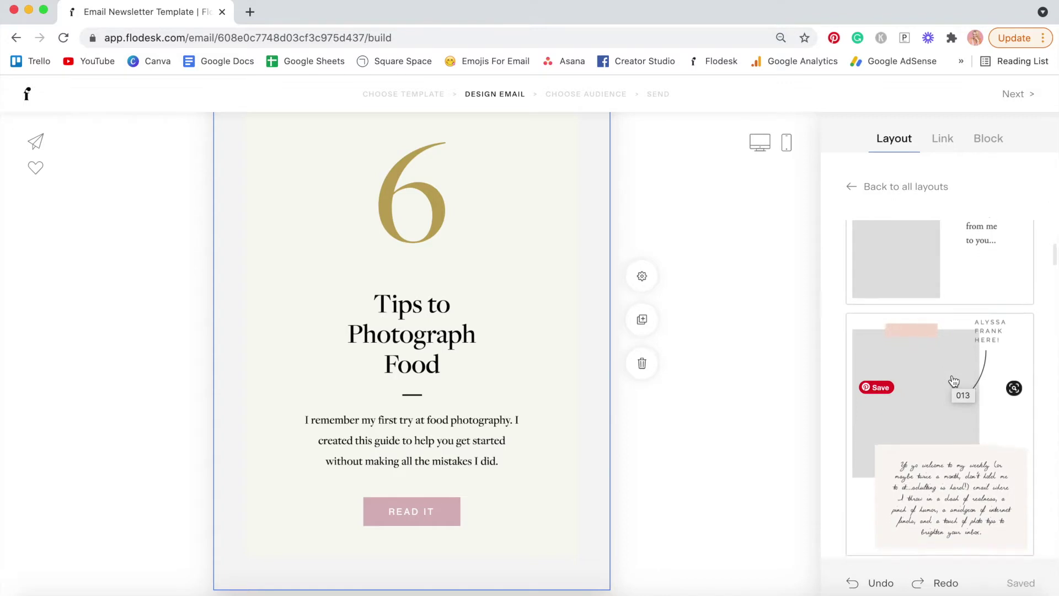
scroll(953, 381, down, 8)
scroll(953, 380, down, 8)
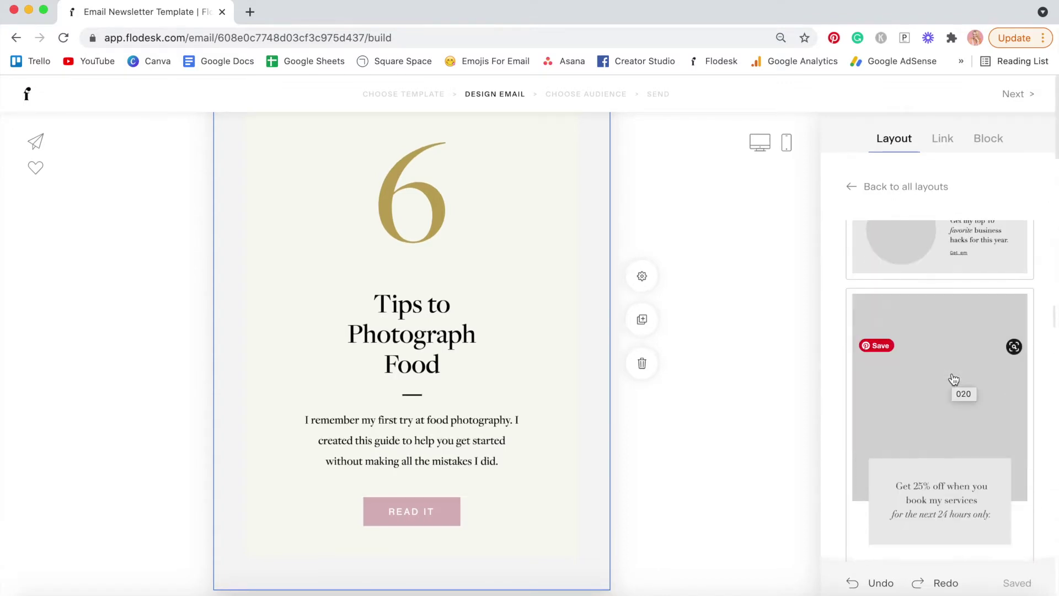
scroll(954, 381, down, 8)
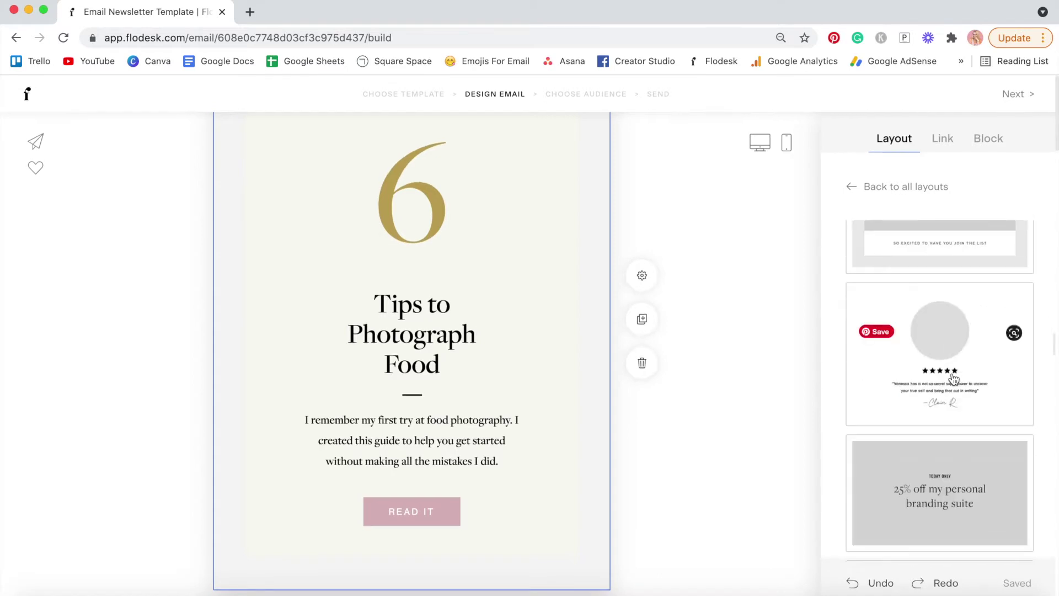
scroll(953, 379, down, 1)
scroll(949, 348, down, 12)
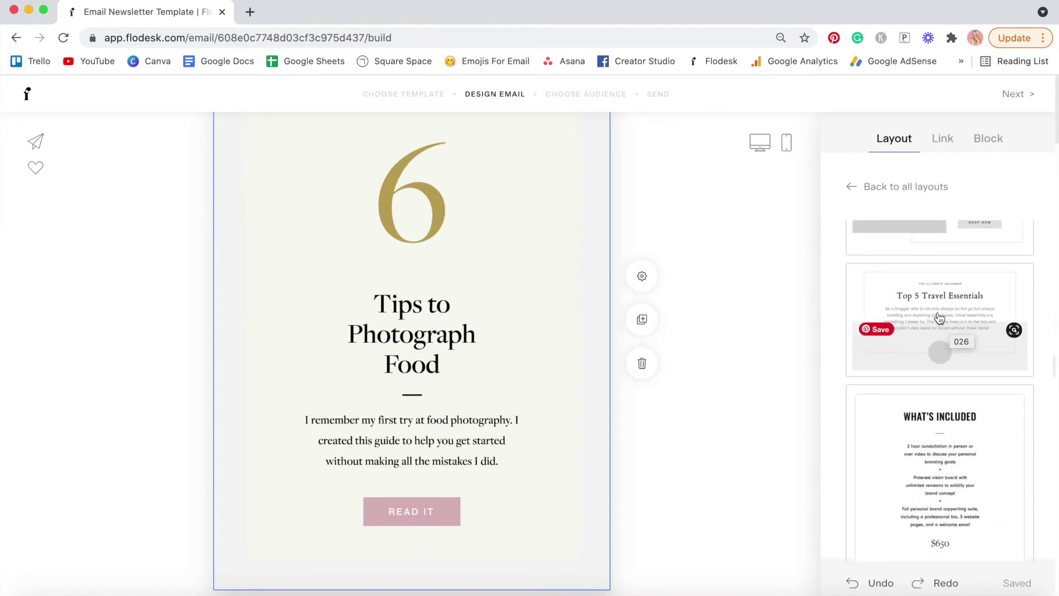
click(939, 318)
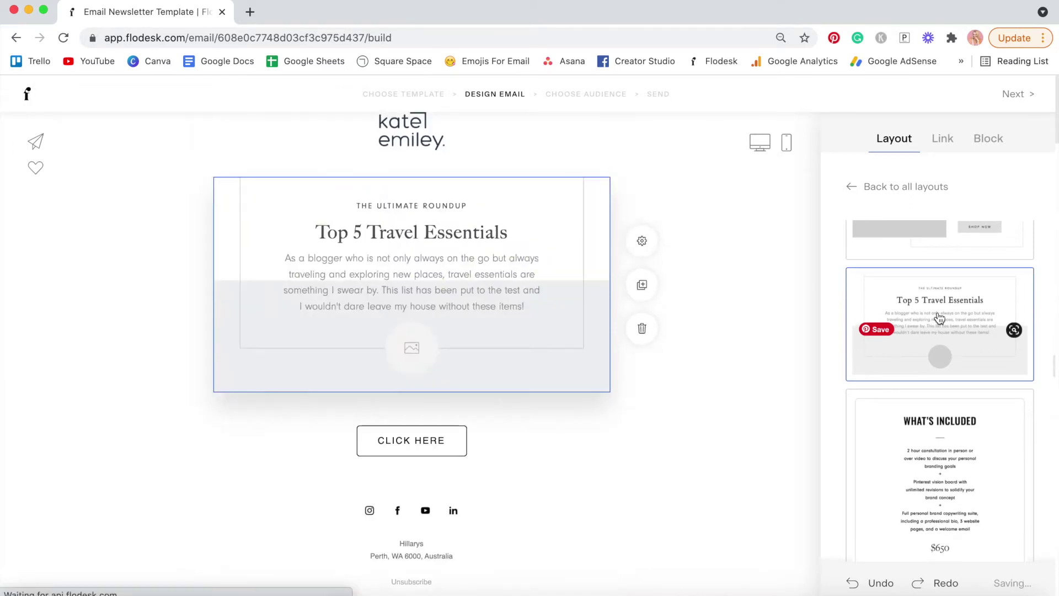
- Replace the layout's text with the pasted Email Marketing Tips content
triple_click(419, 209)
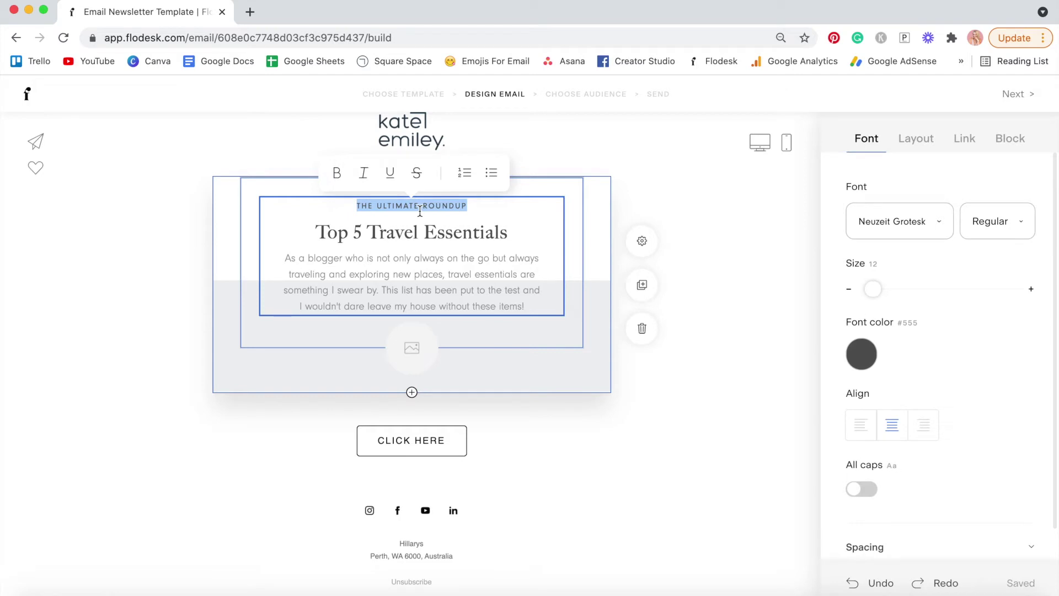
key(ctrl+a)
text(Email Marketing Tips  Let's face it... Email Marketing is like eating your vegetables.  You know it's going to be good for your business, but you've just been SO tempted by sweeter and sexier marketing pursuits (hello Instagram!) Well... I'm going to share 5 reasons why Email Marketing should be at the top of your priority list!)
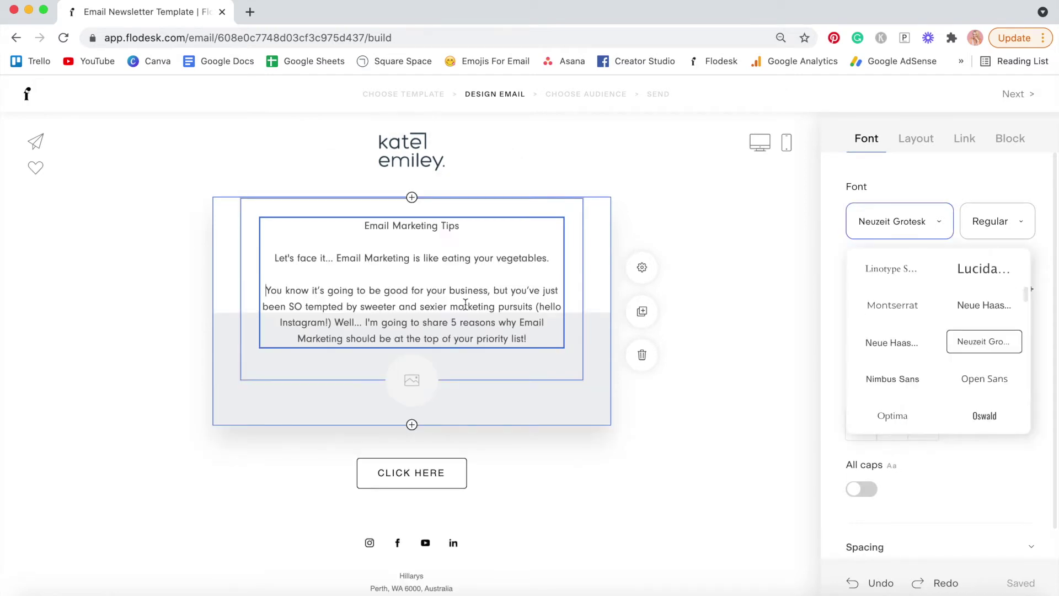
key(ctrl+a)
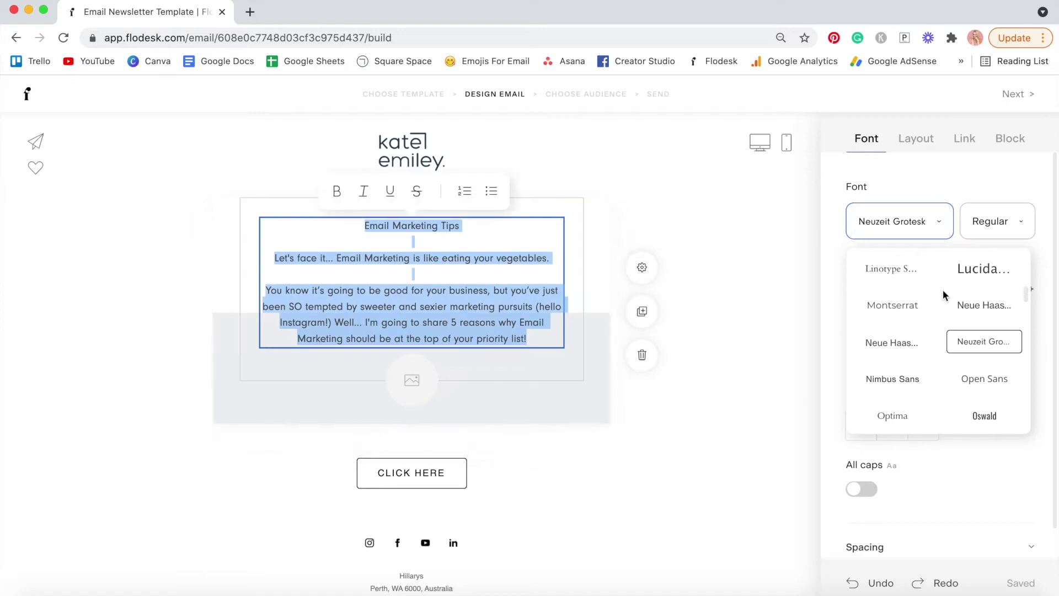
- Set the block's text to Montserrat in dark teal #0D3B4A
scroll(905, 379, down, 4)
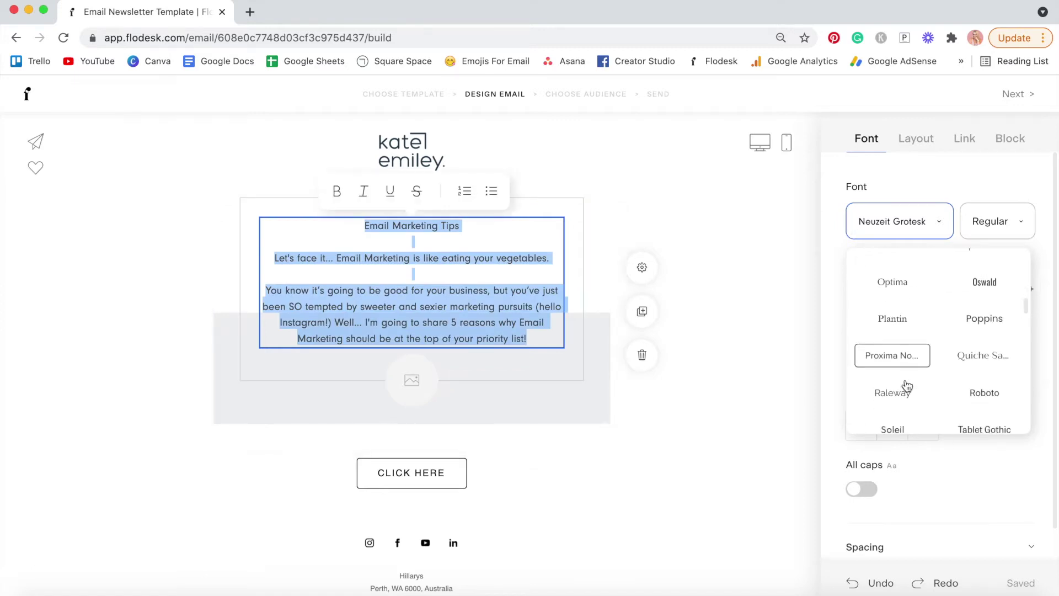
scroll(905, 379, down, 2)
click(905, 386)
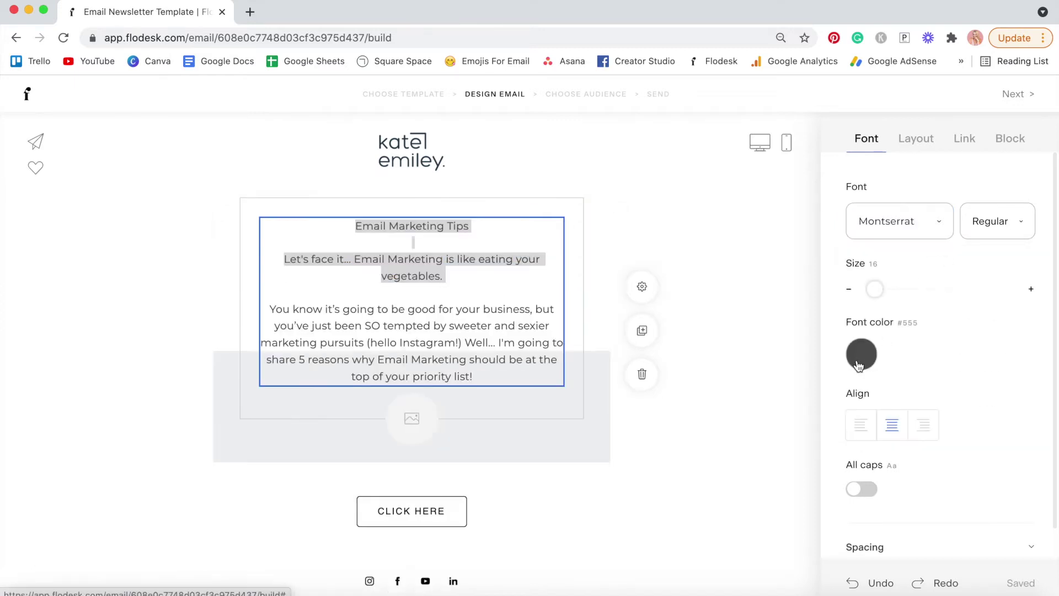
click(859, 364)
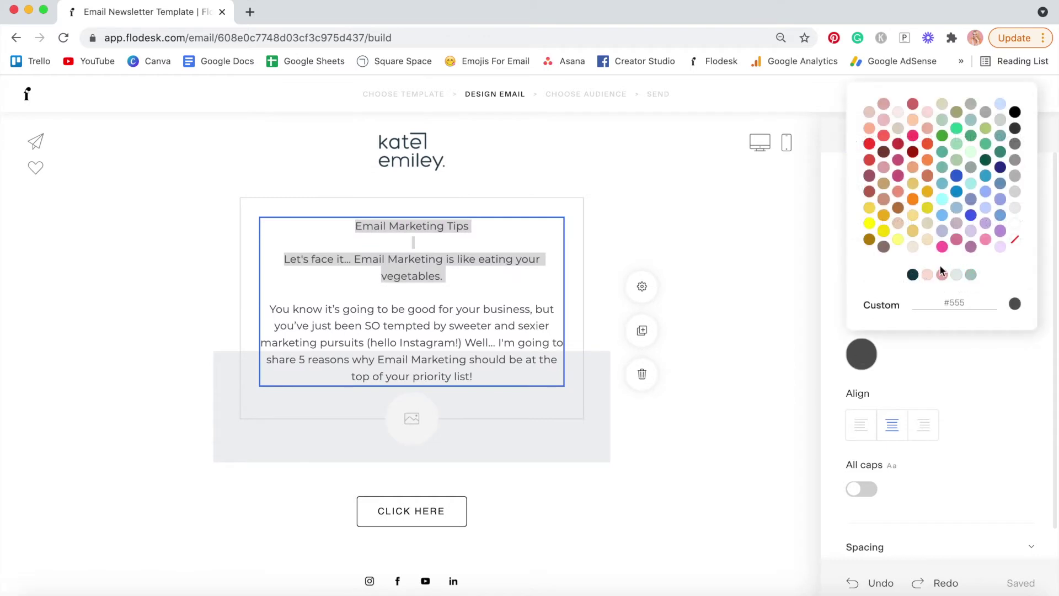
click(912, 274)
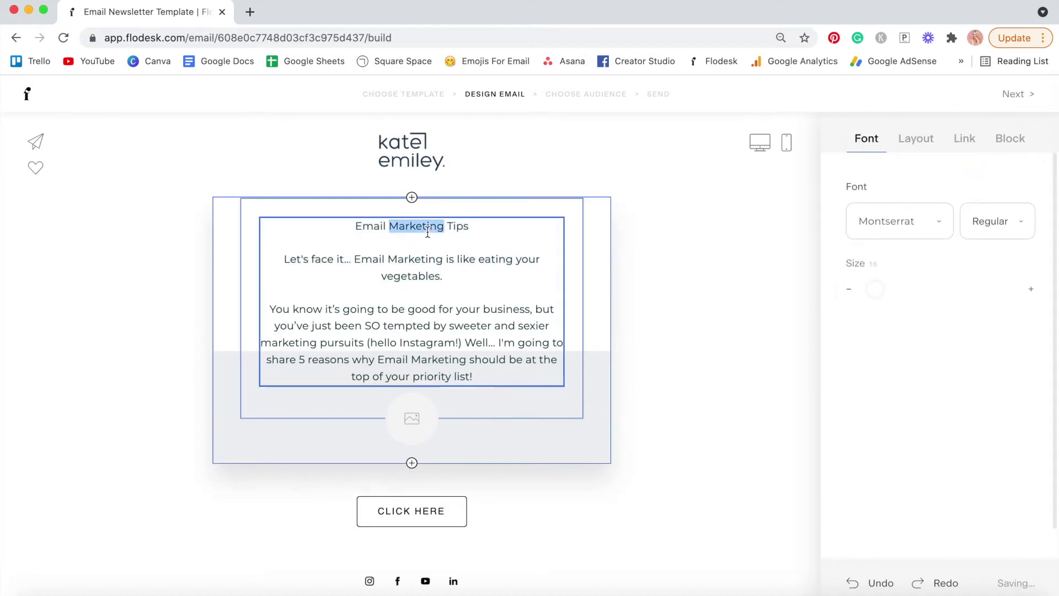
- Choose a script font for the Email Marketing Tips title
click(924, 231)
scroll(917, 368, down, 10)
scroll(917, 368, down, 10)
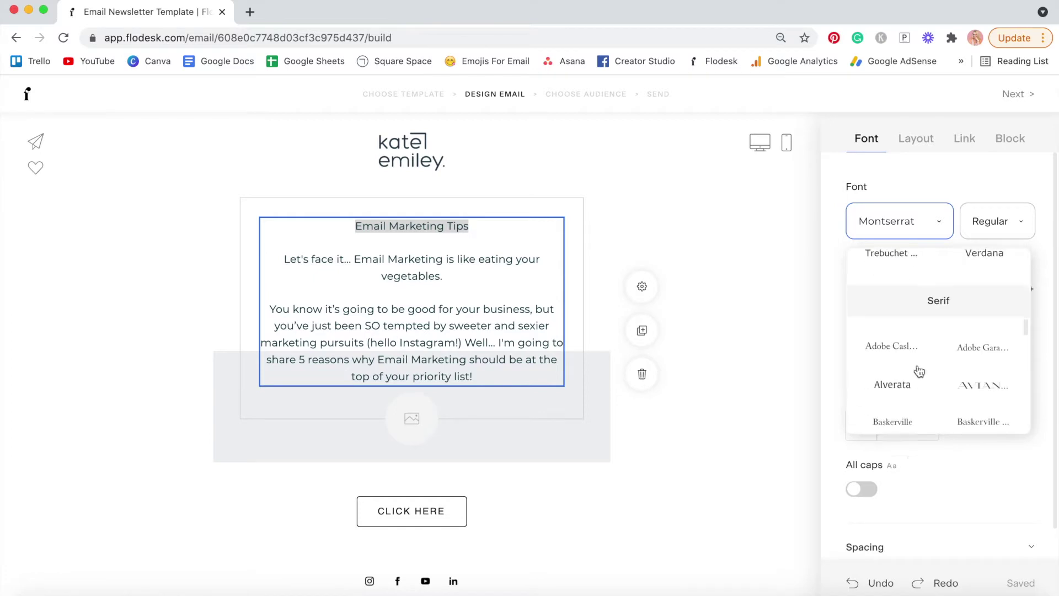
scroll(918, 369, down, 5)
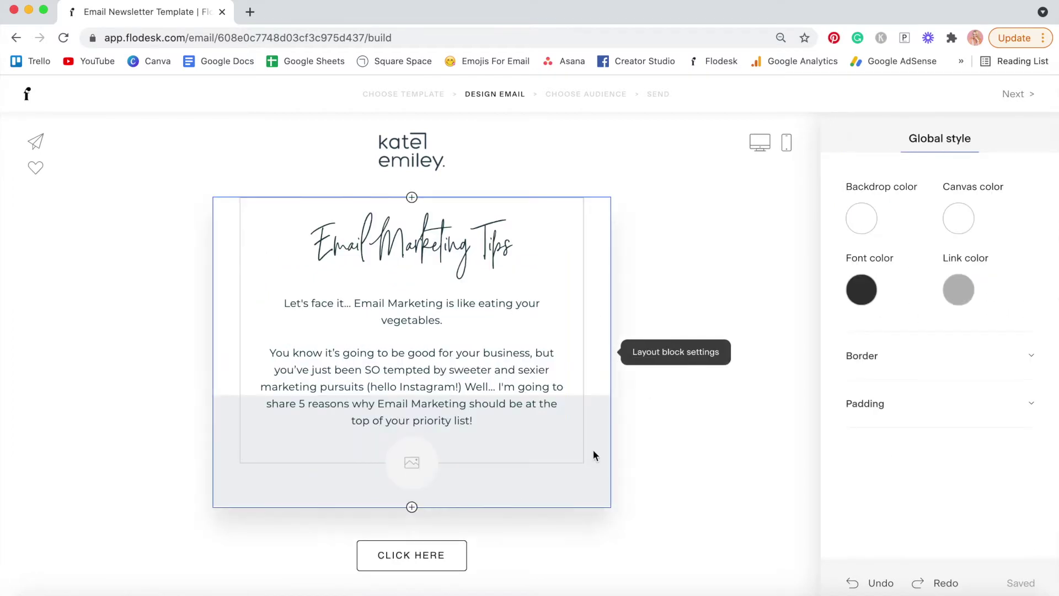
click(593, 454)
- Make the summary block background pink and upload a photo into its round image slot
click(987, 138)
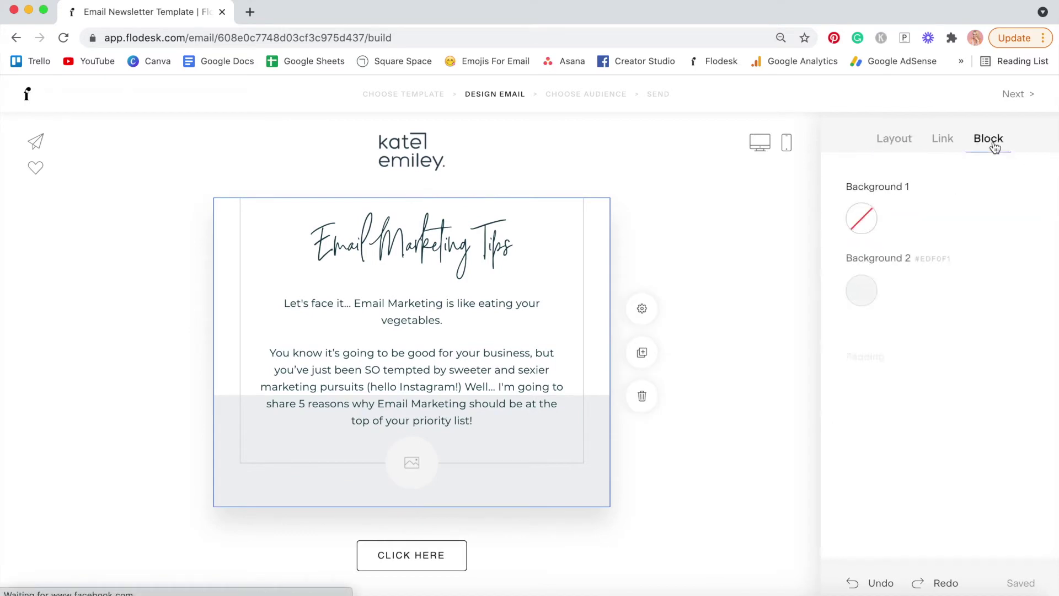
click(861, 290)
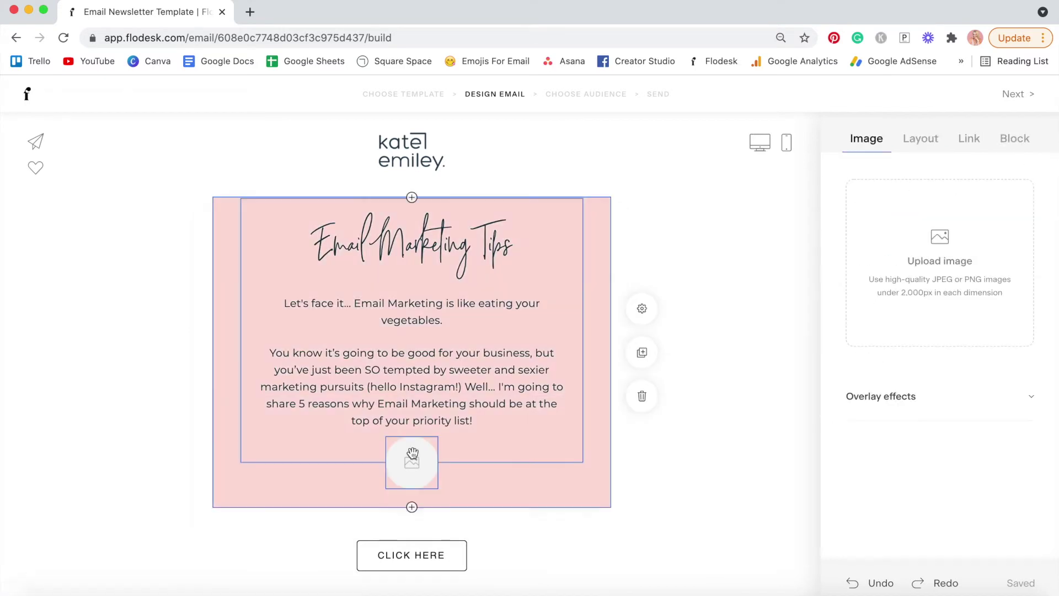
click(948, 251)
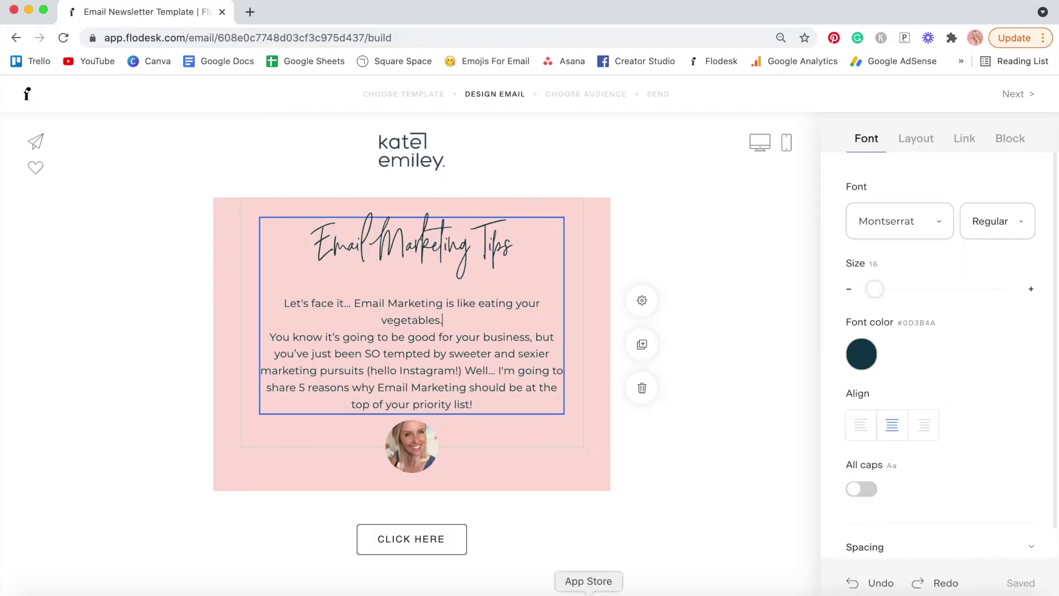
- Add a new text block below the summary block
scroll(476, 518, down, 2)
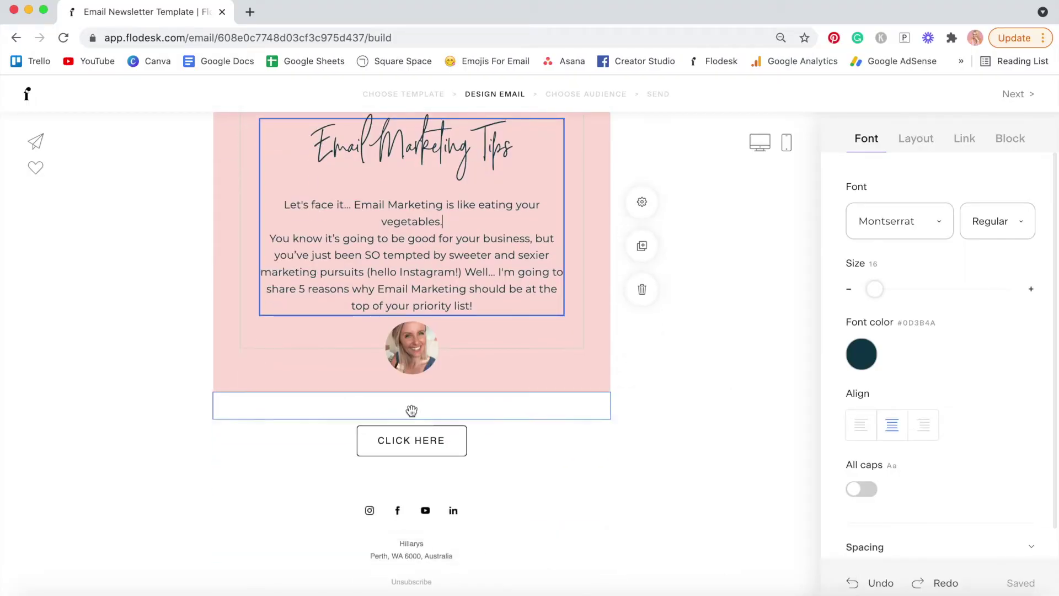
click(412, 419)
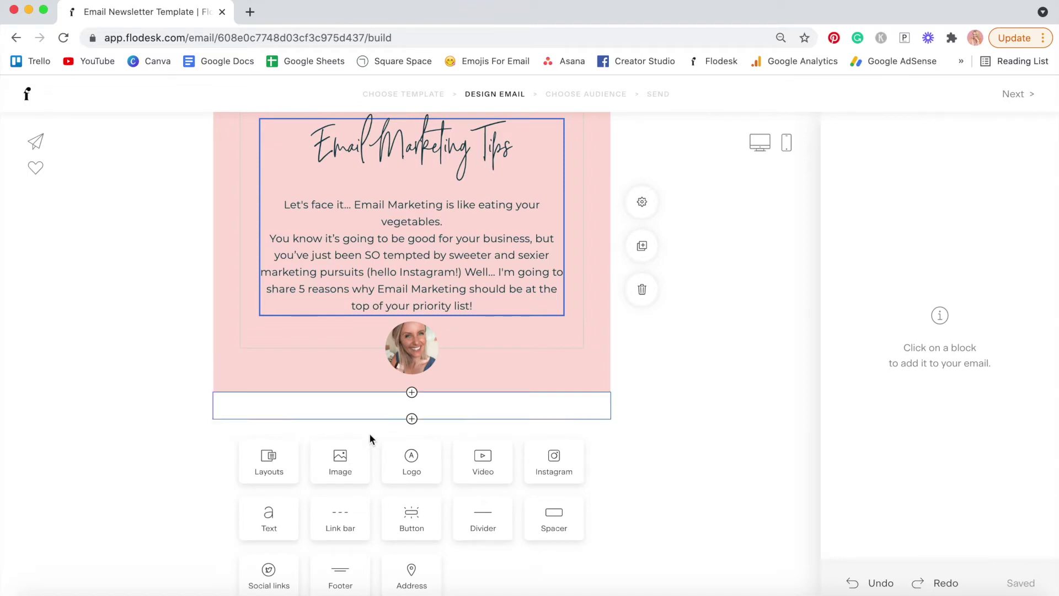
click(269, 516)
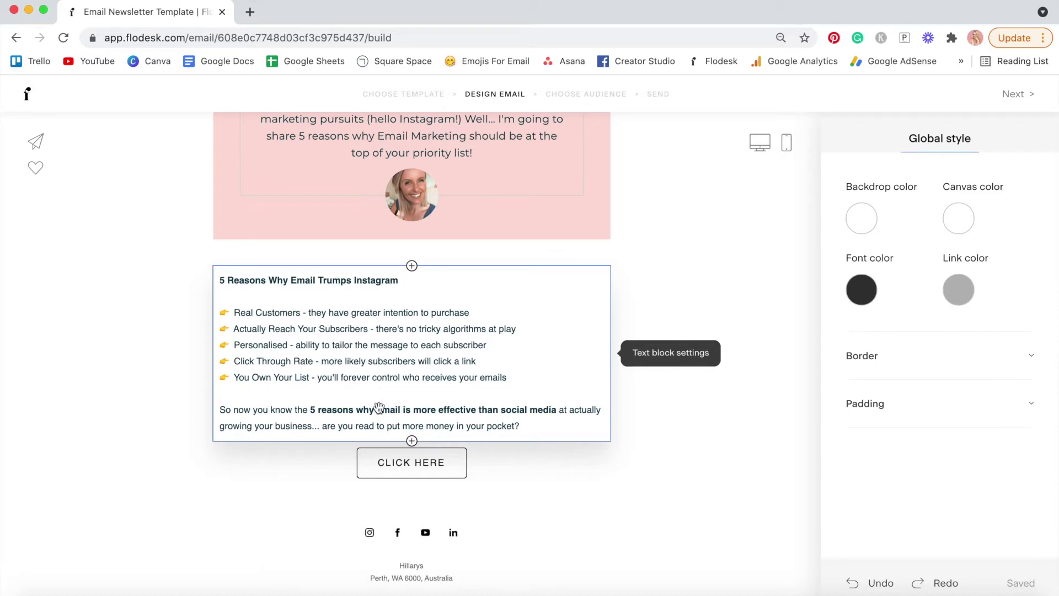
- Edit the CLICK HERE button and the pointing-hand emoji bullets of the 5 Reasons text
click(389, 466)
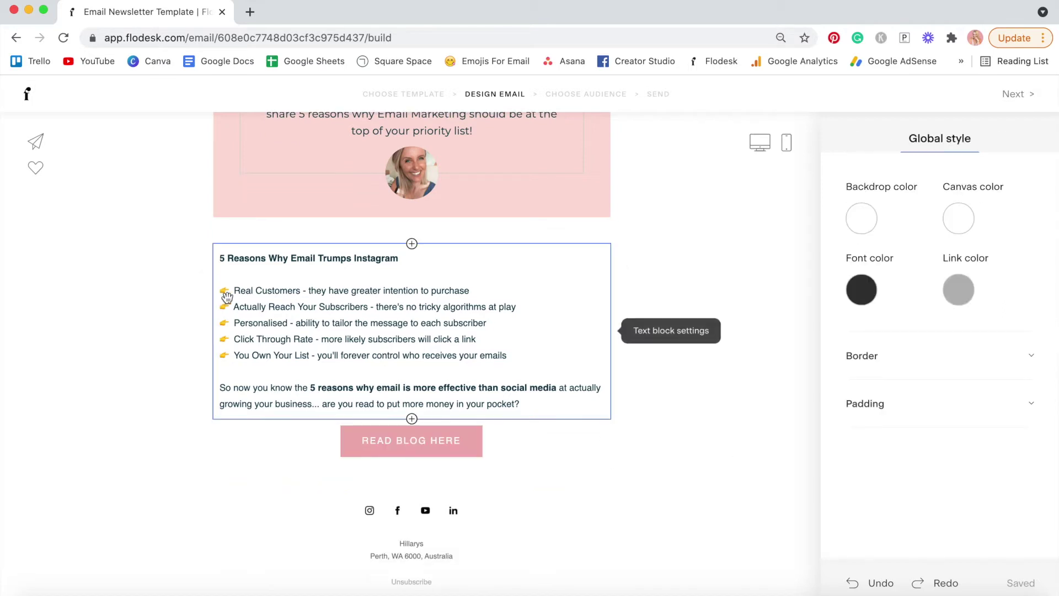
click(226, 296)
double_click(229, 294)
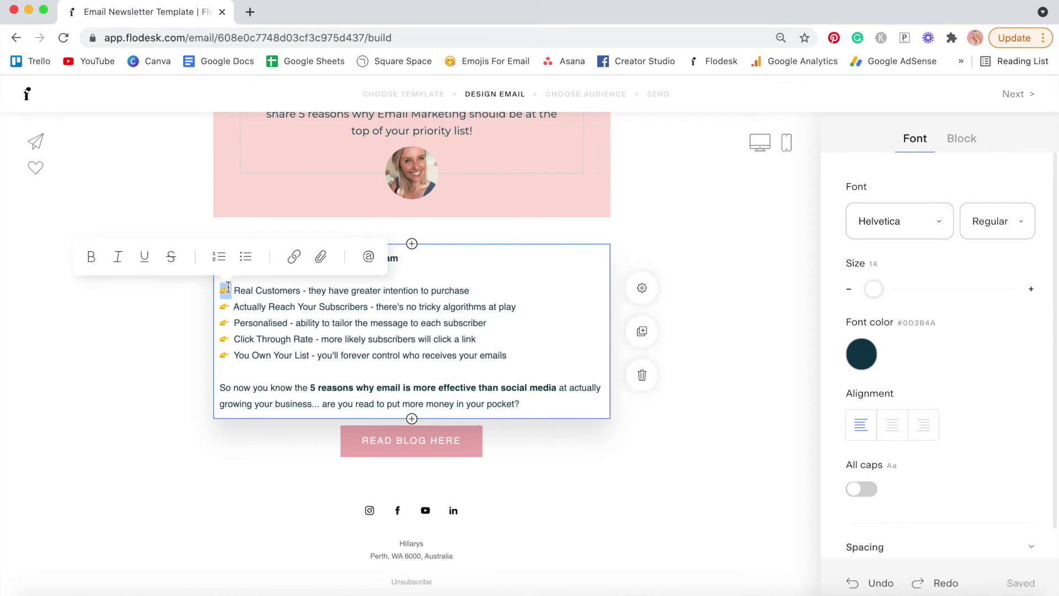
click(254, 325)
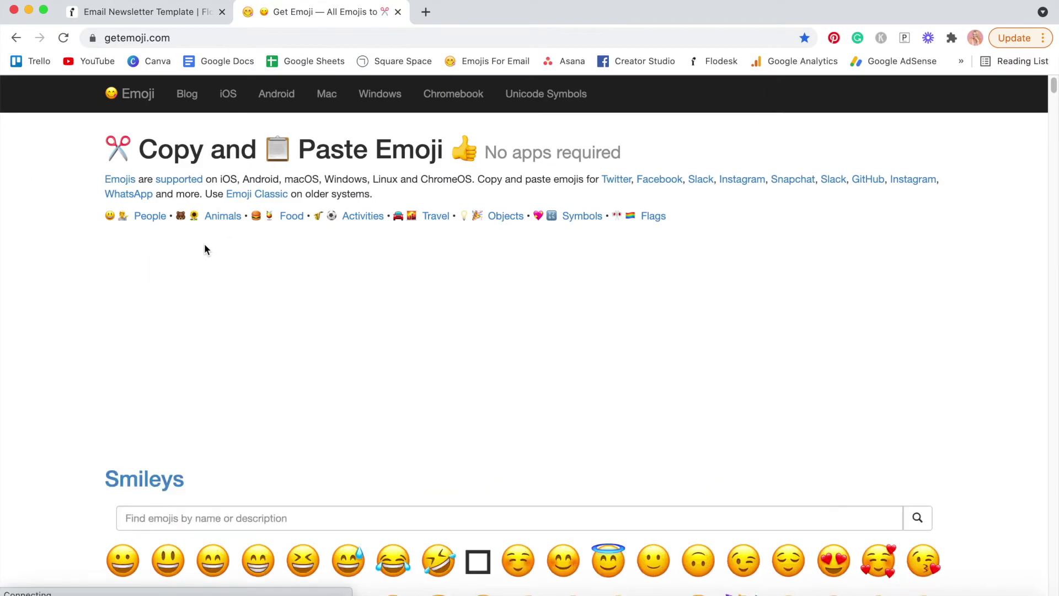
- Scroll getemoji.com to the Gestures and Body Parts section, then switch back to Flodesk
scroll(205, 250, down, 4)
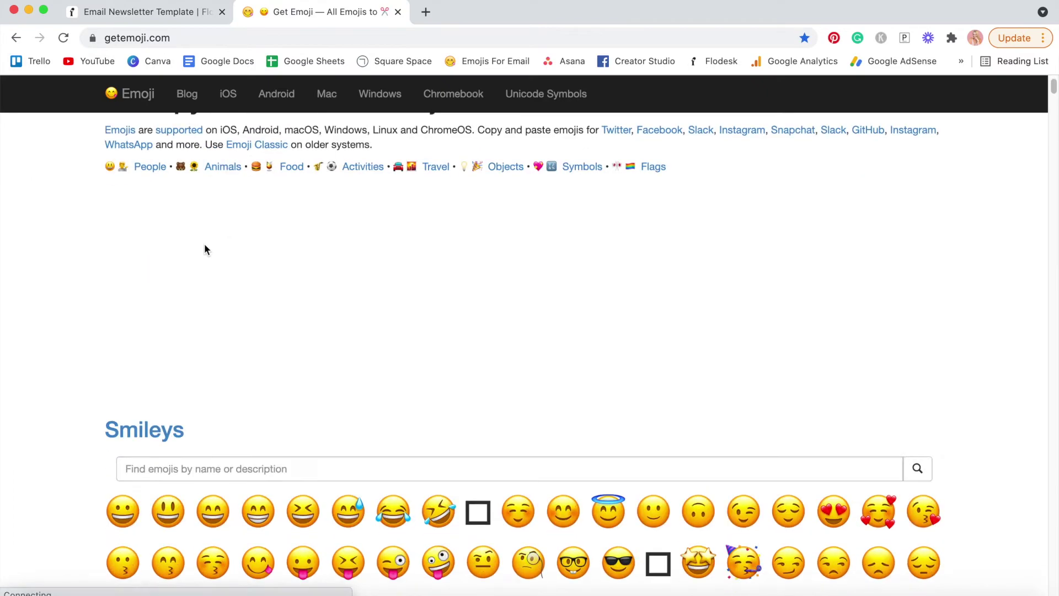
scroll(205, 249, down, 10)
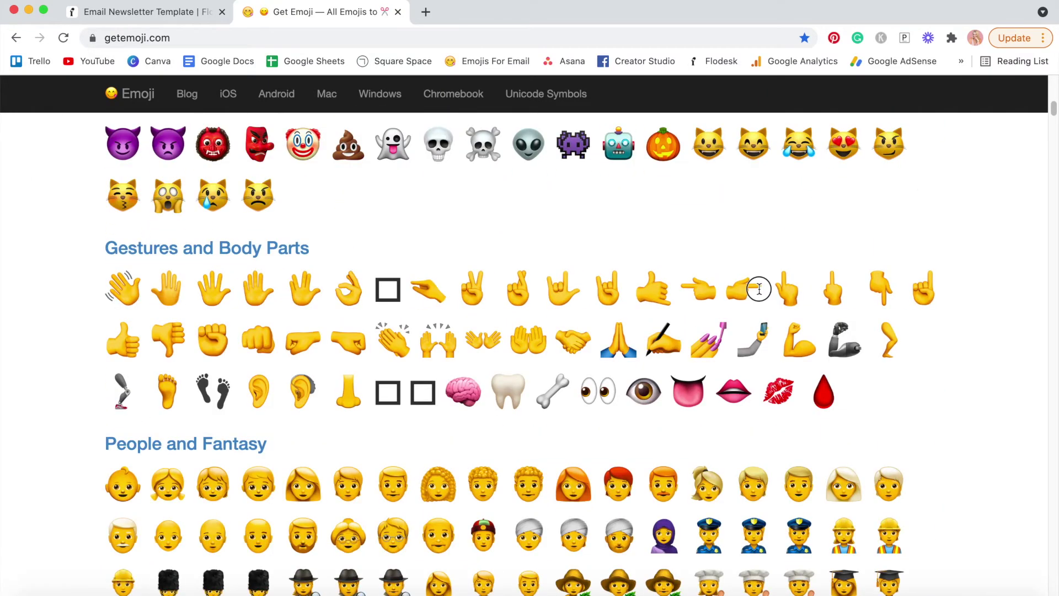
click(168, 17)
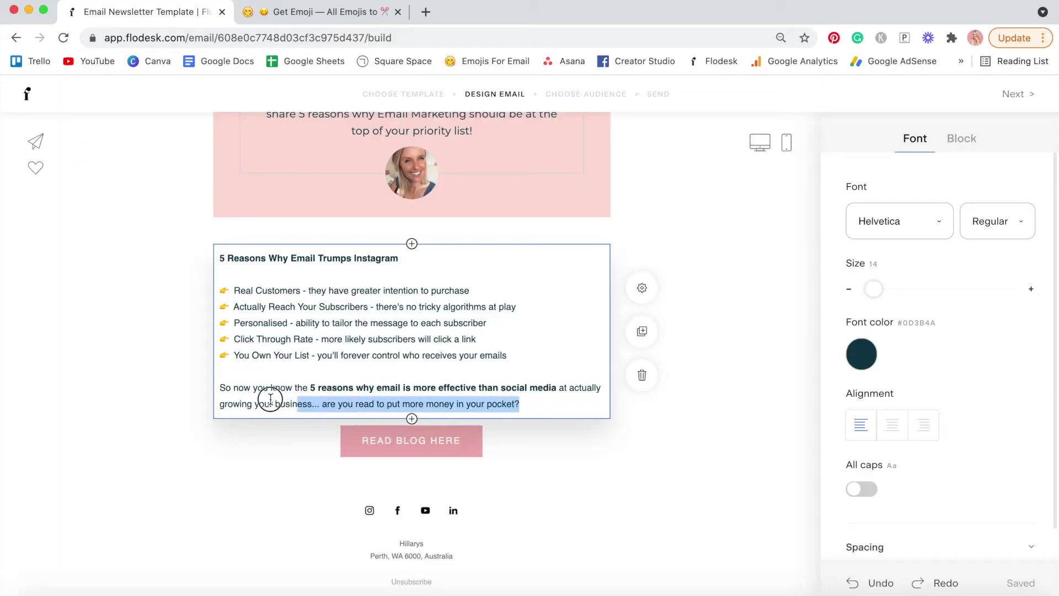
- Add an empty image block below the READ BLOG HERE button
drag(270, 398, 225, 389)
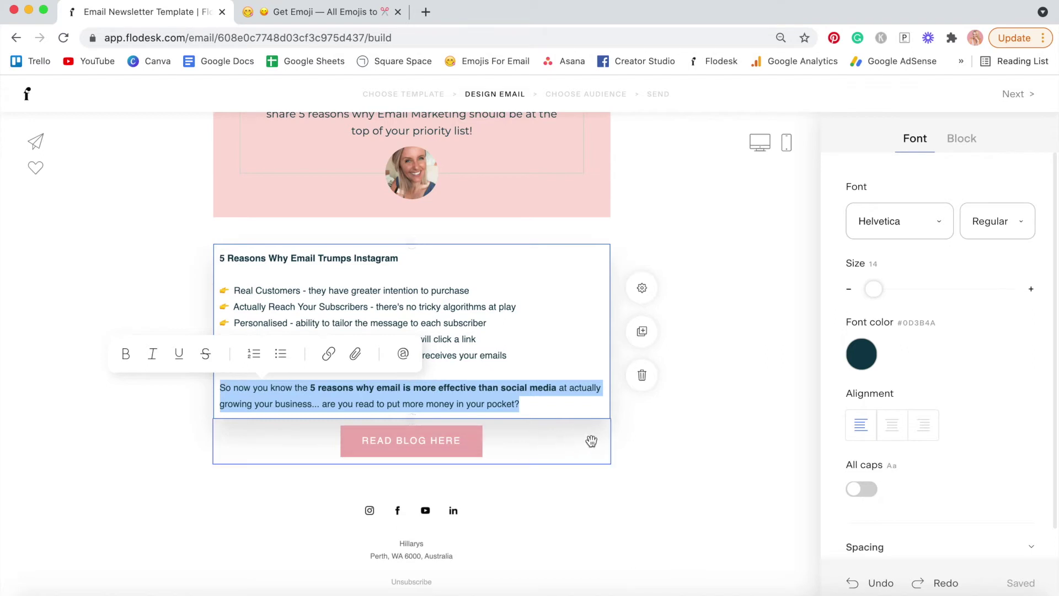
click(643, 437)
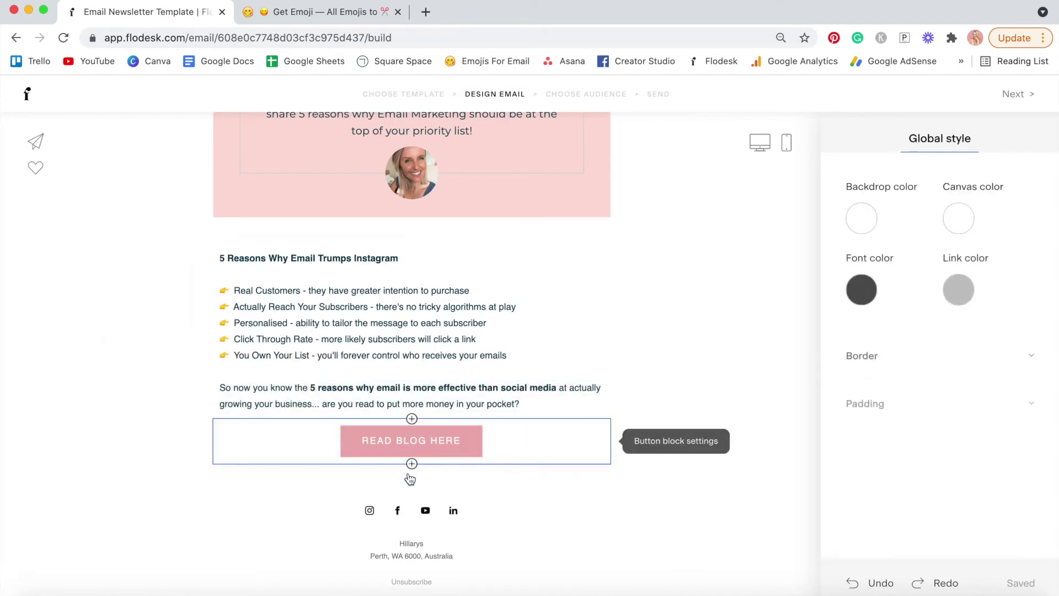
click(411, 464)
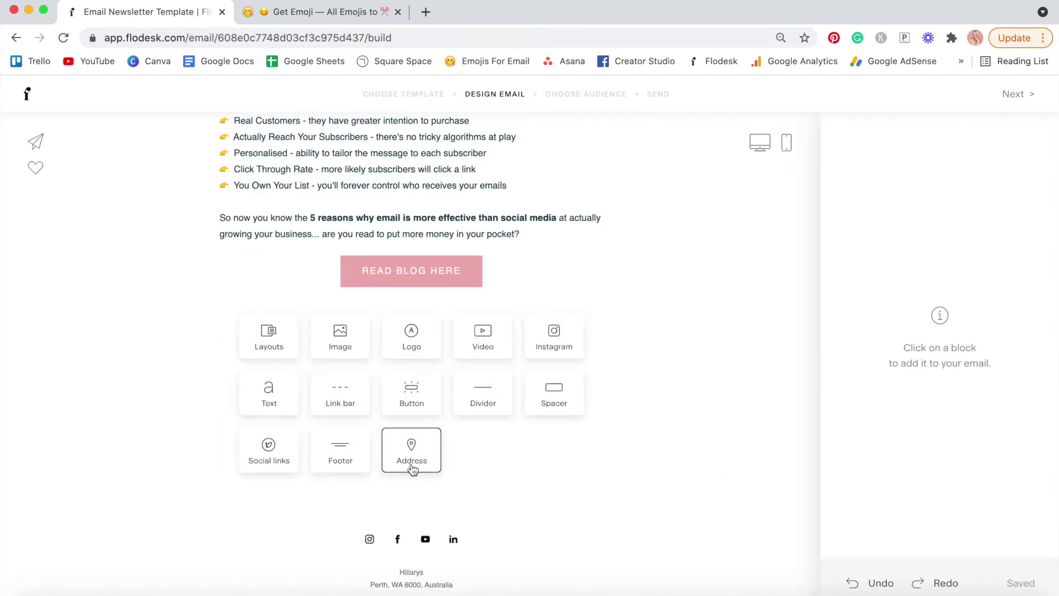
click(346, 337)
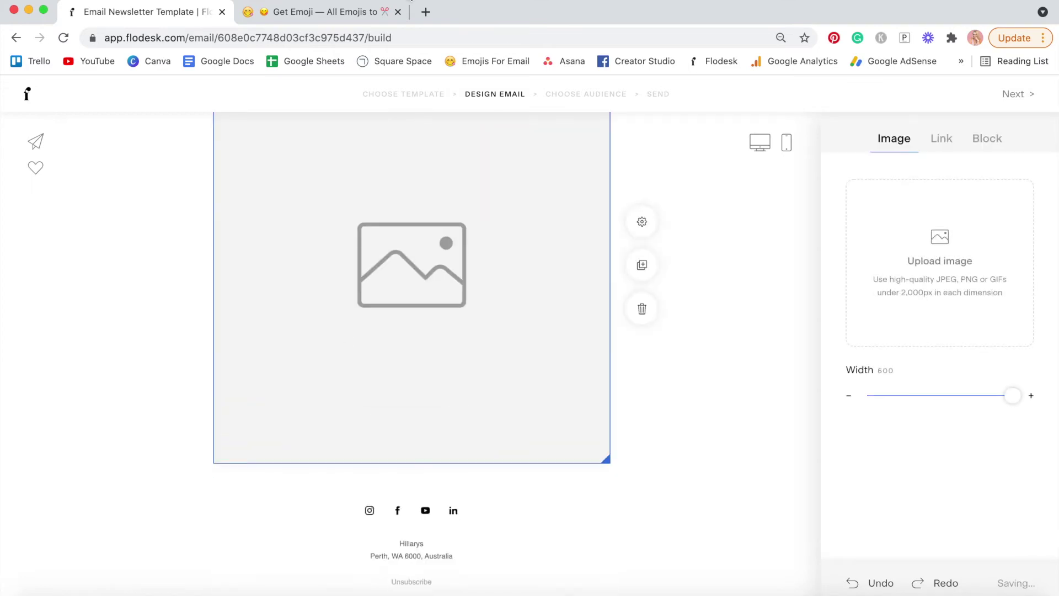
click(425, 12)
- Search GIPHY for 'dog' and save the Scared Dog GIF as giphy (17).gif
text(giphy)
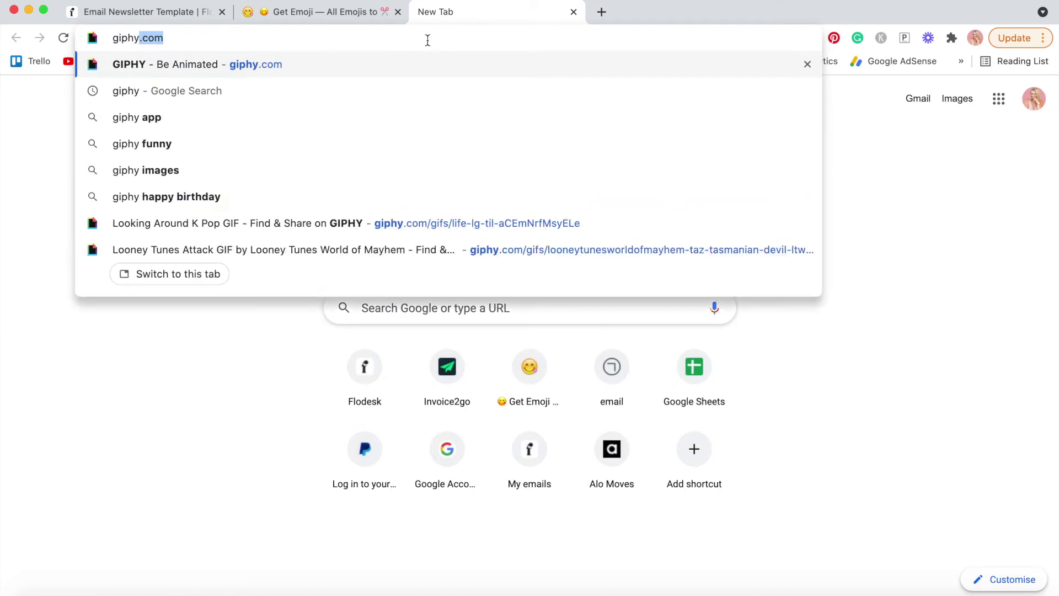
key(Return)
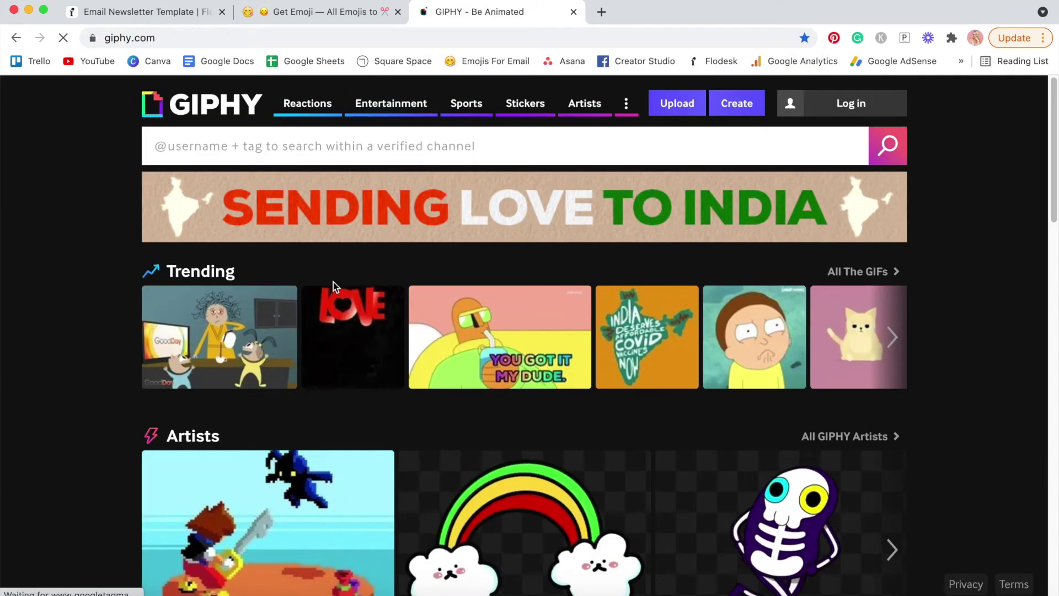
scroll(333, 282, down, 3)
scroll(333, 282, down, 2)
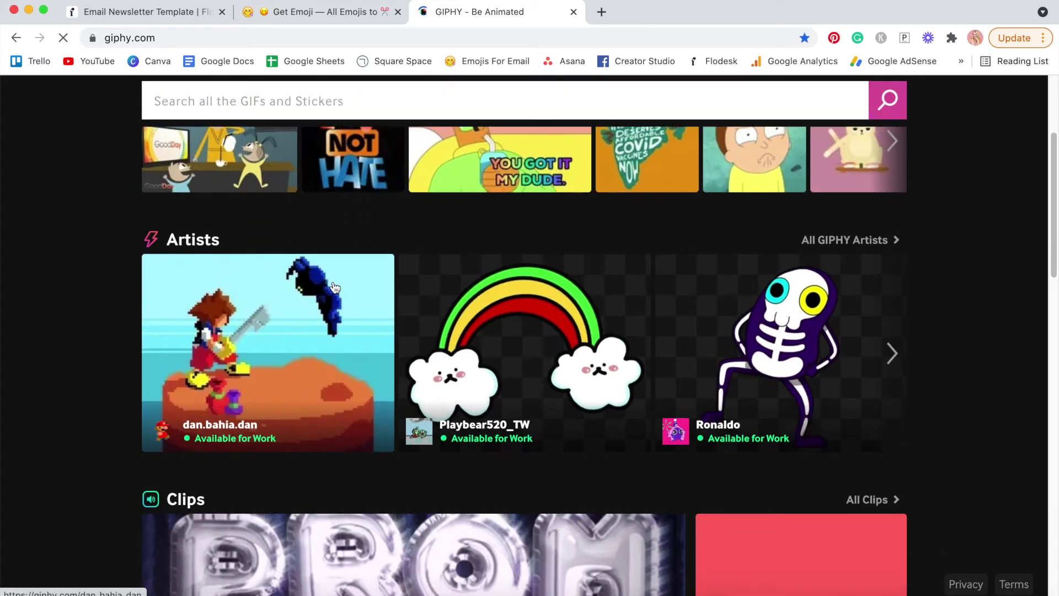
scroll(333, 282, down, 10)
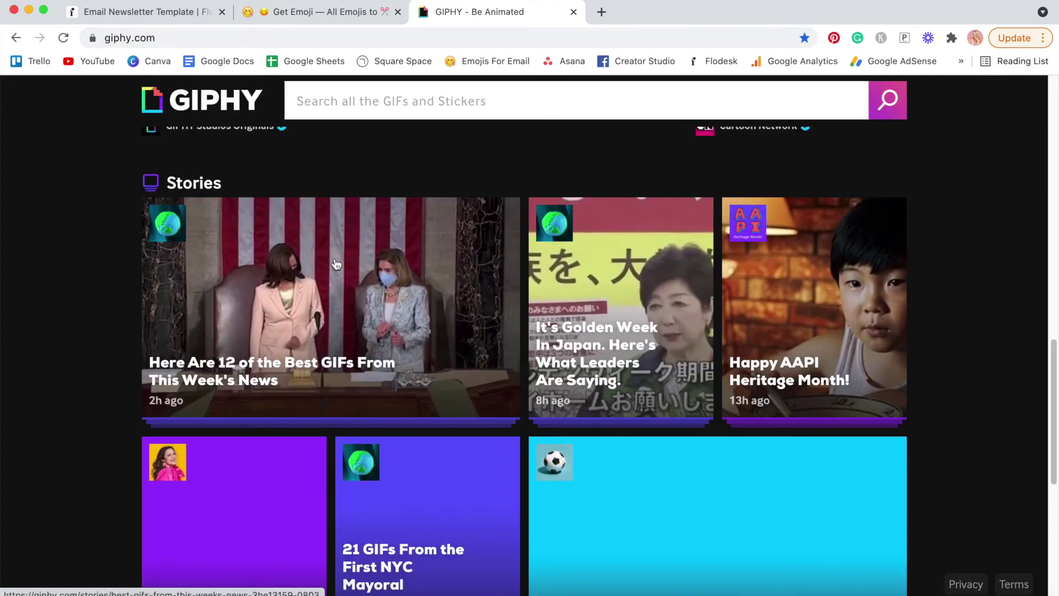
scroll(333, 259, up, 15)
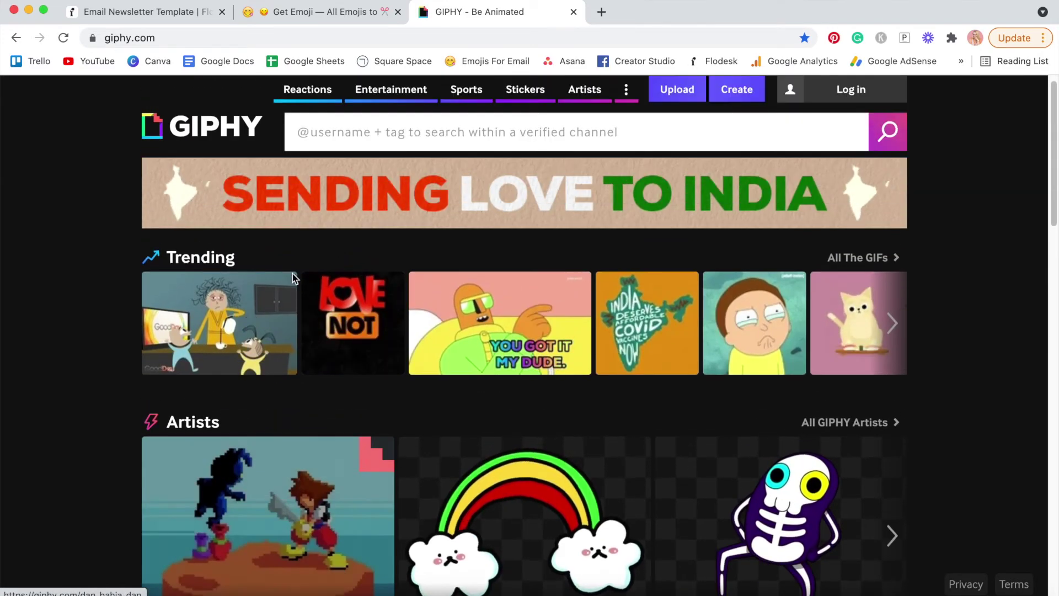
scroll(294, 309, right, 10)
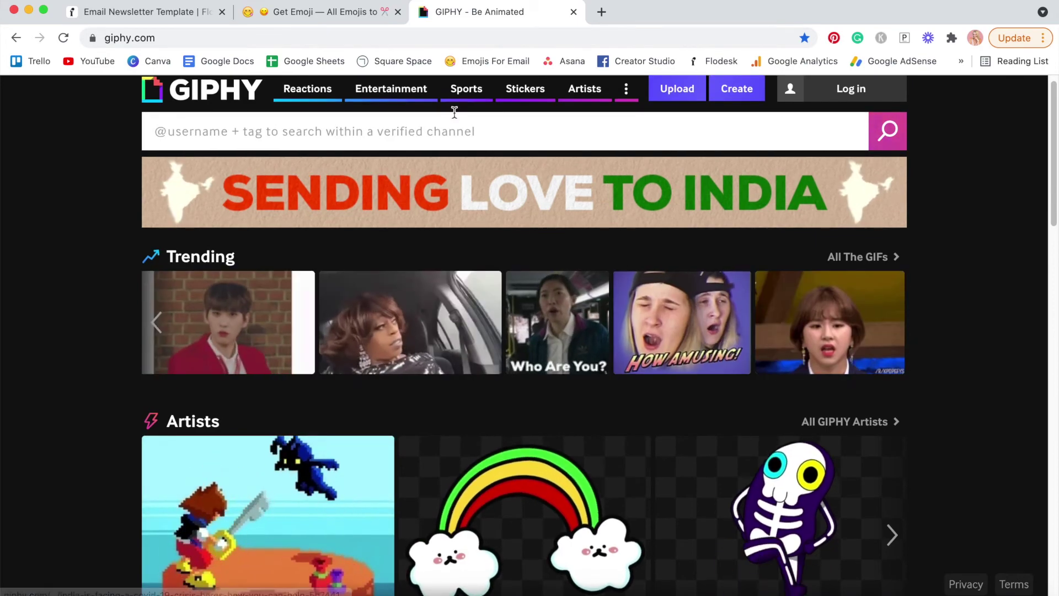
click(456, 129)
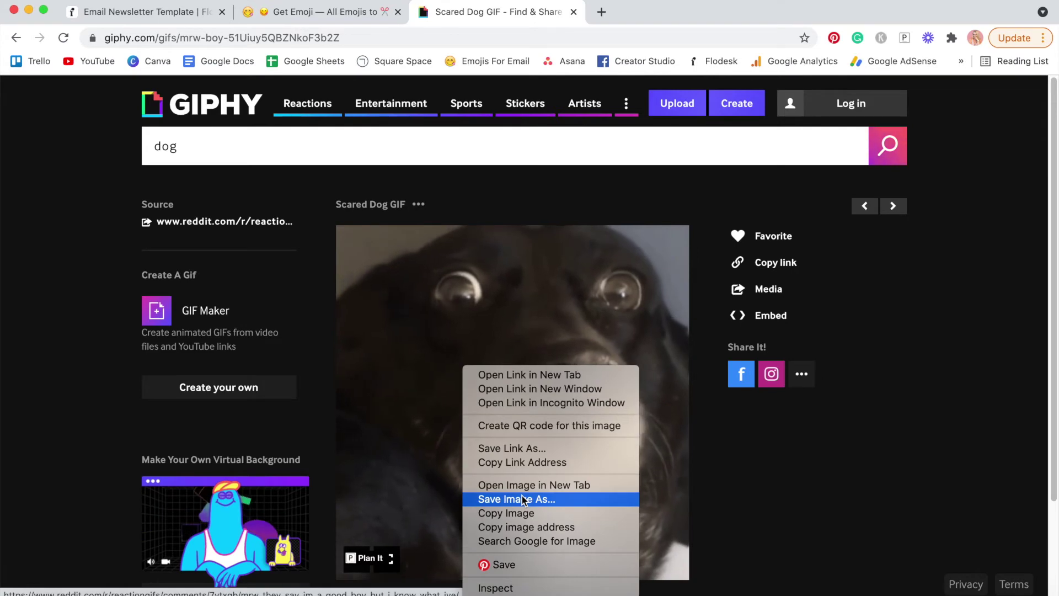
click(522, 498)
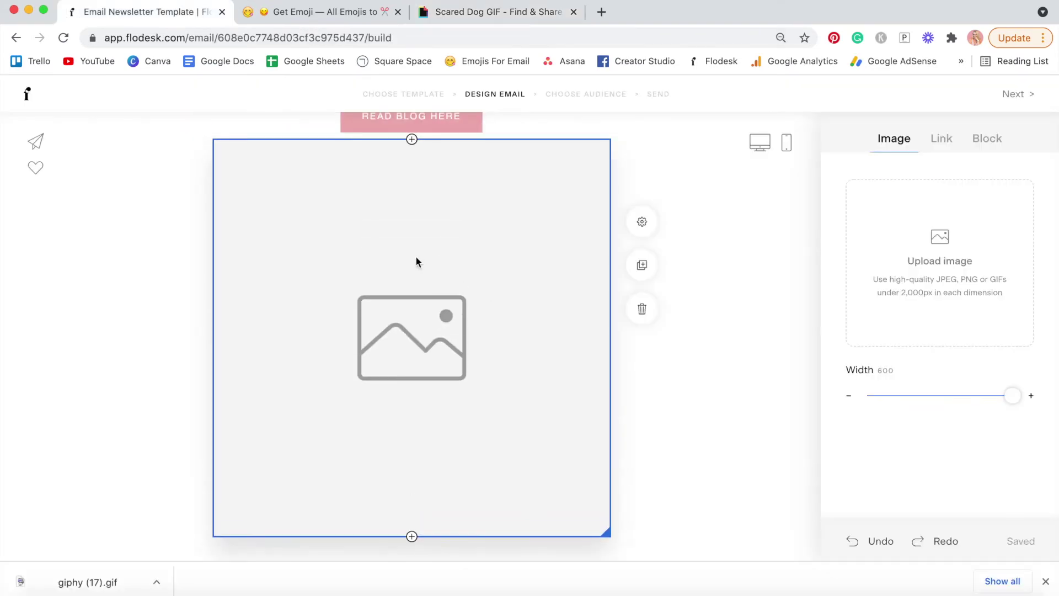
- Upload giphy (17).gif into the empty image block
click(944, 238)
double_click(415, 104)
click(690, 466)
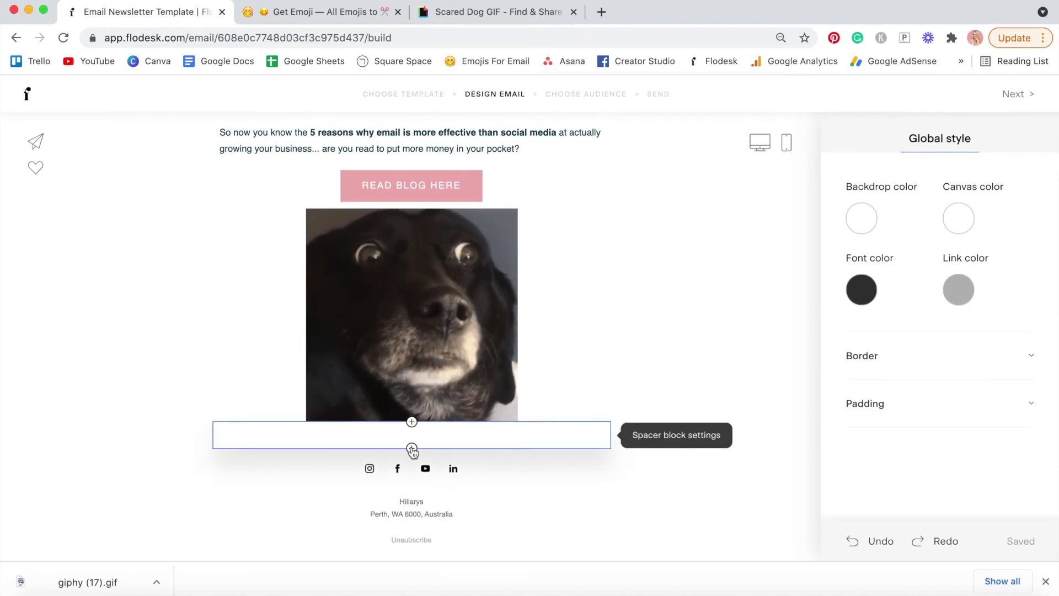
- Add a video block below the GIF with the Write Better Captions YouTube link
click(411, 447)
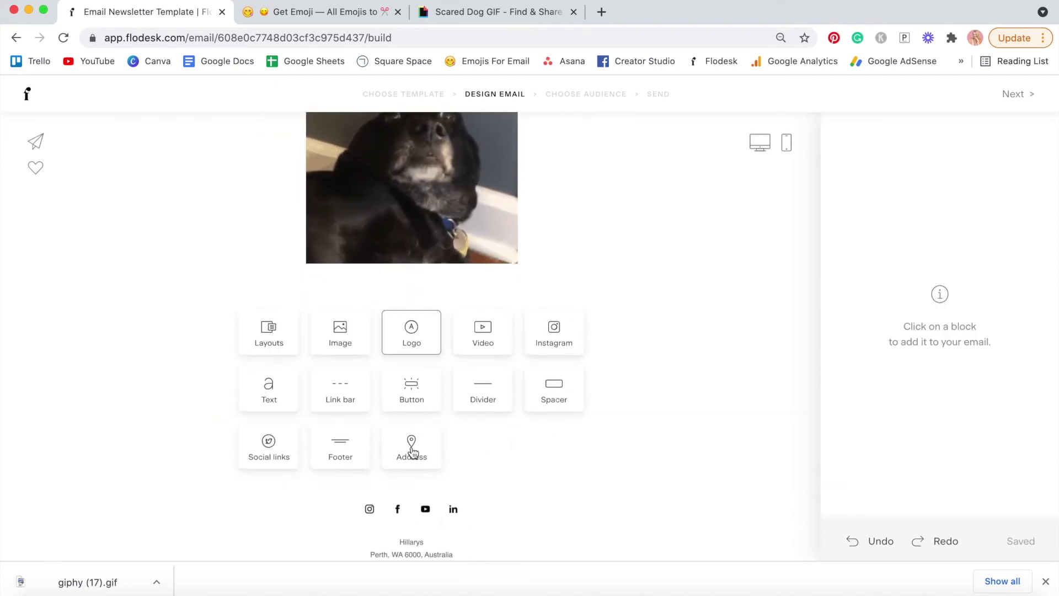
click(480, 334)
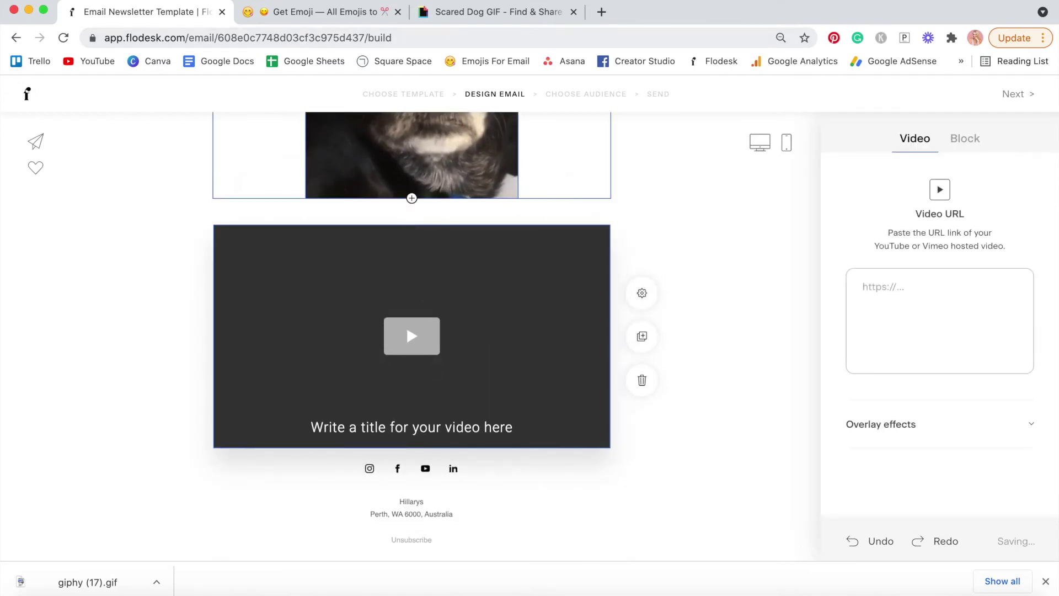
key(super+v)
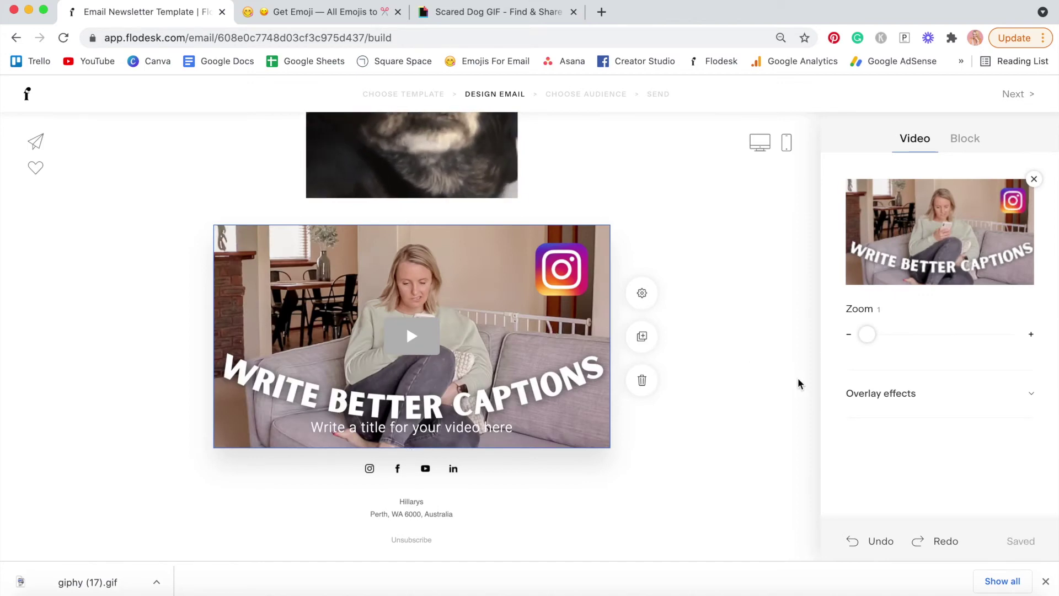
click(411, 225)
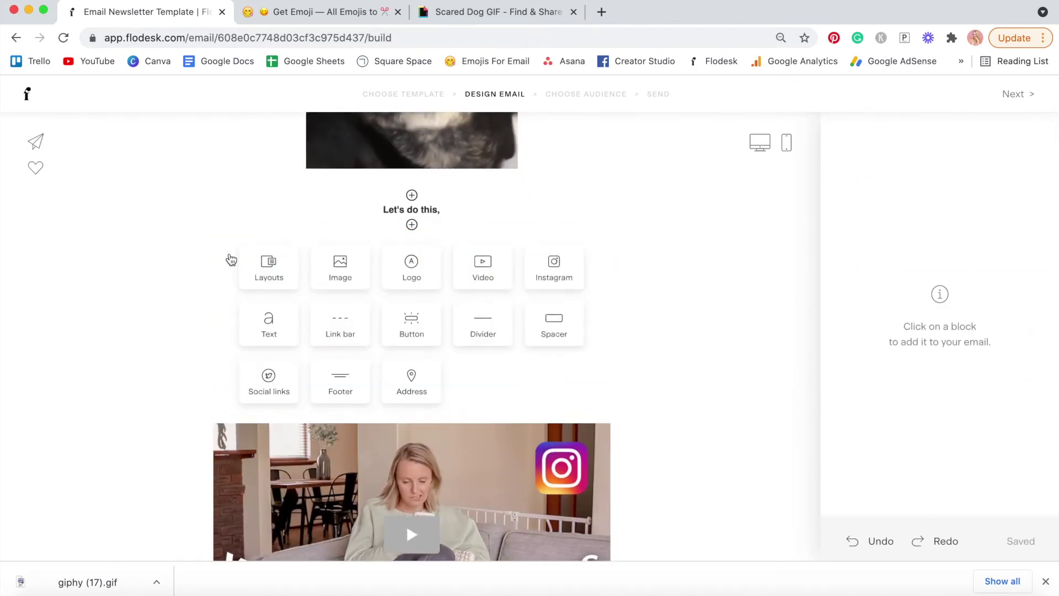
- Insert a Signature Collection script-font text layout and type the sender's name into it
click(293, 261)
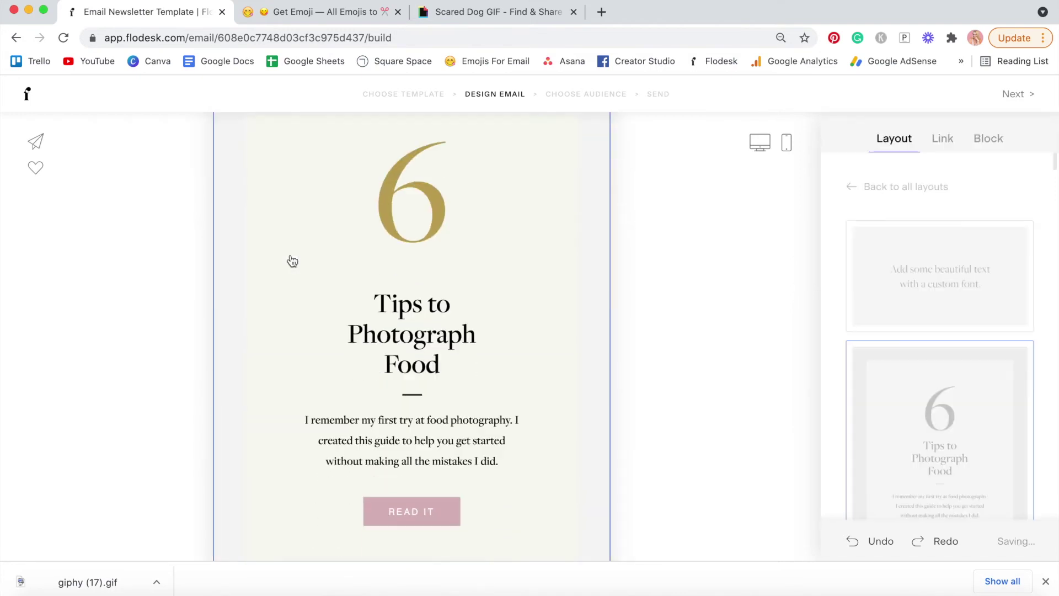
click(906, 284)
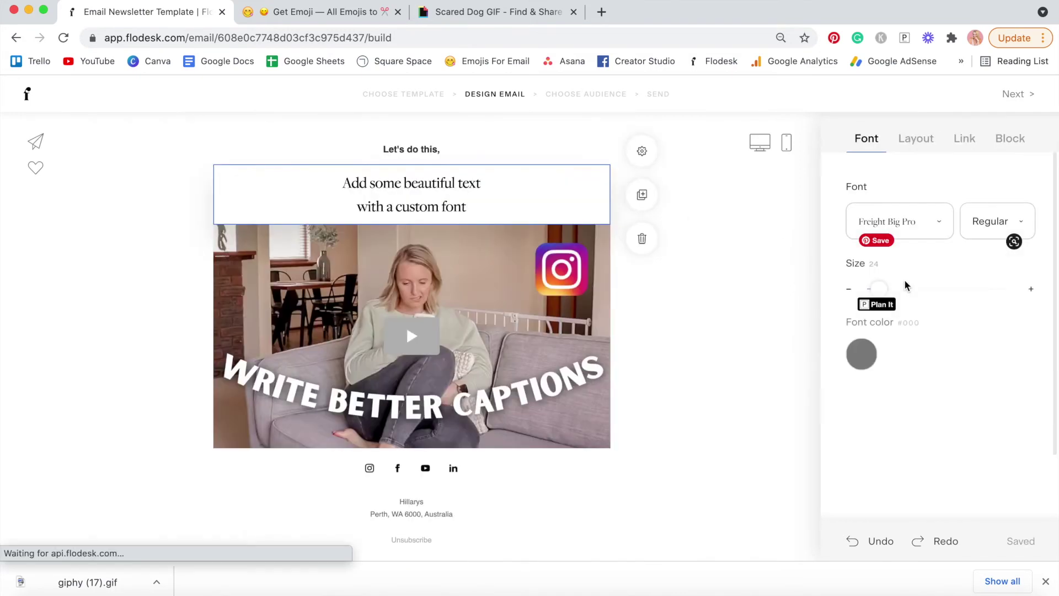
click(911, 227)
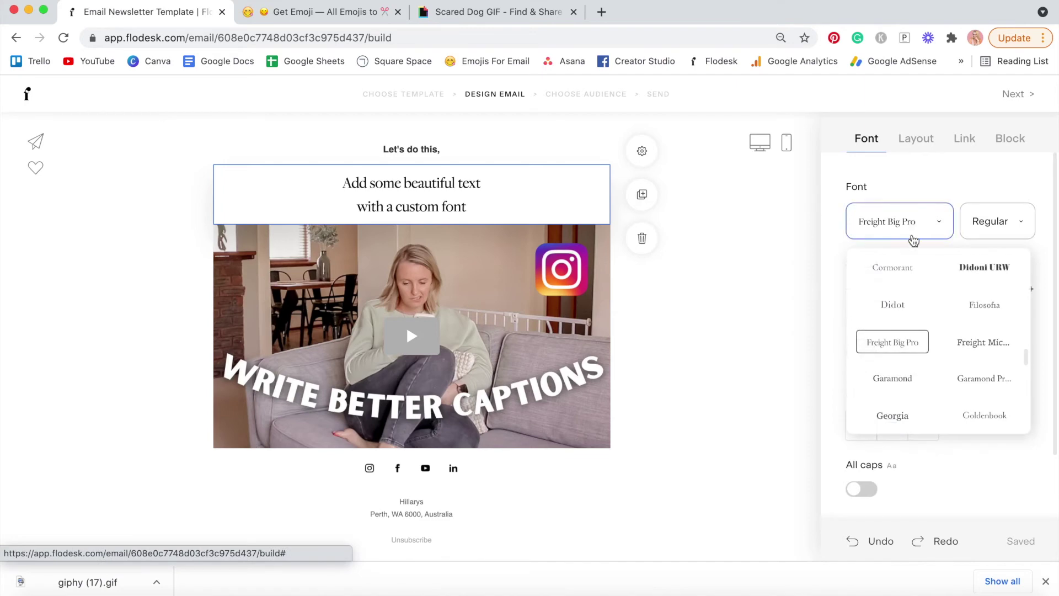
scroll(923, 355, down, 5)
scroll(924, 354, up, 5)
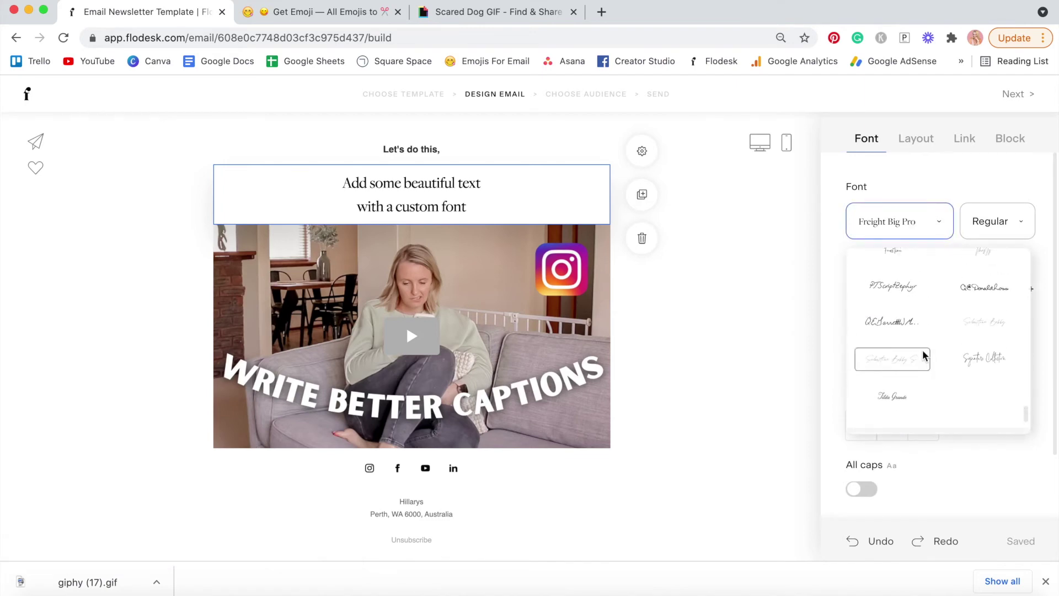
scroll(924, 356, down, 3)
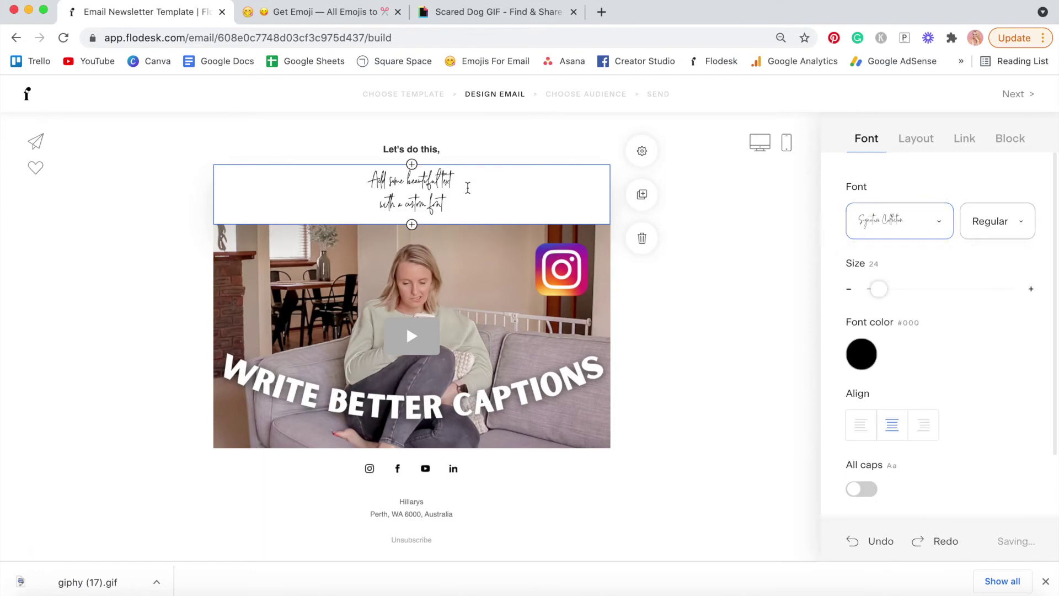
key(cmd+a)
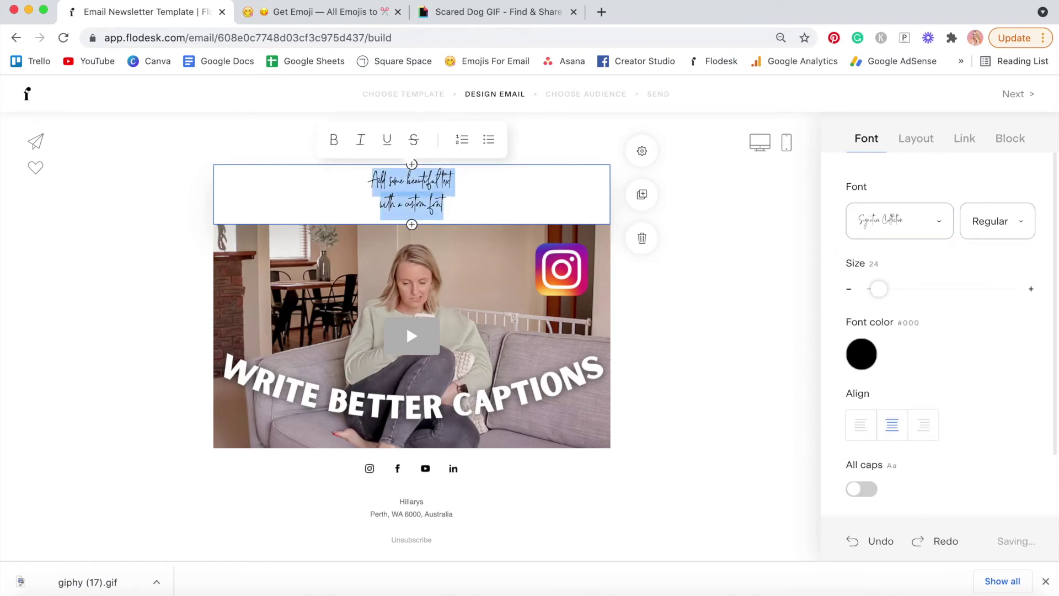
text(J)
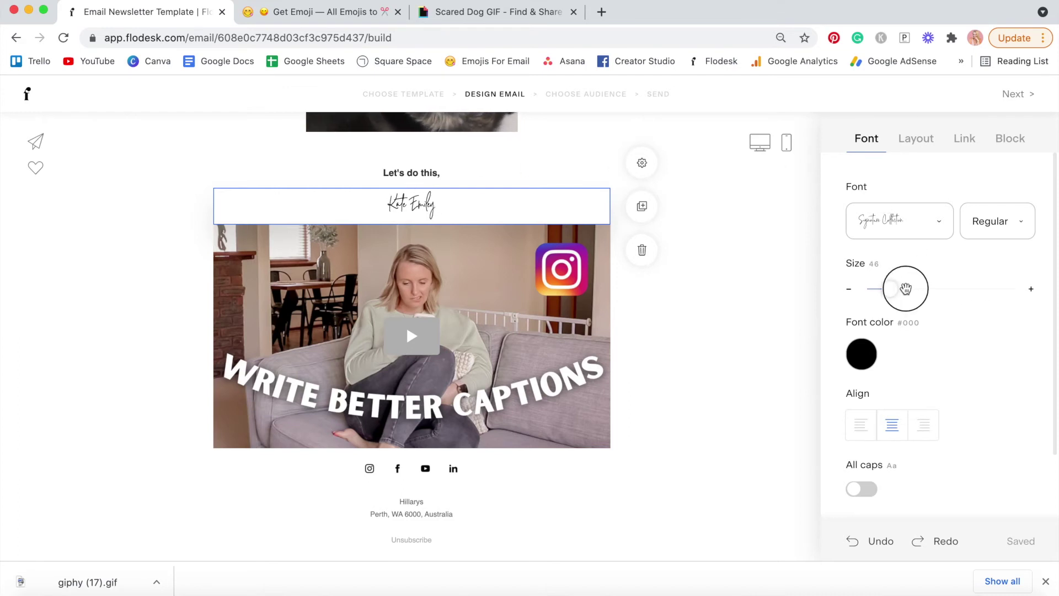
- Enlarge the signature to size 86 and colour it dark teal #0D3B4A
drag(905, 289, 909, 289)
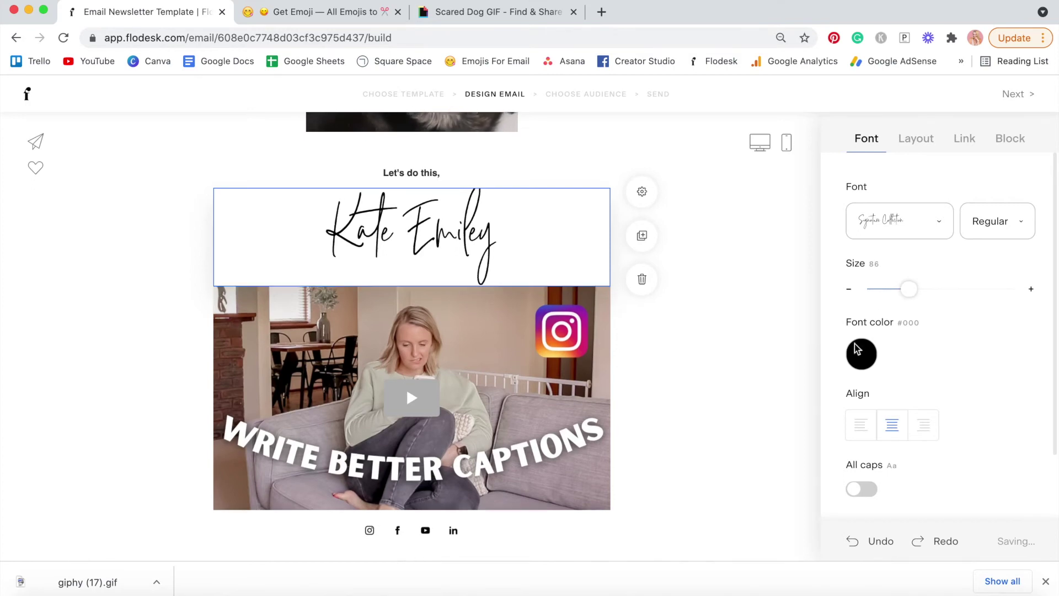
click(862, 356)
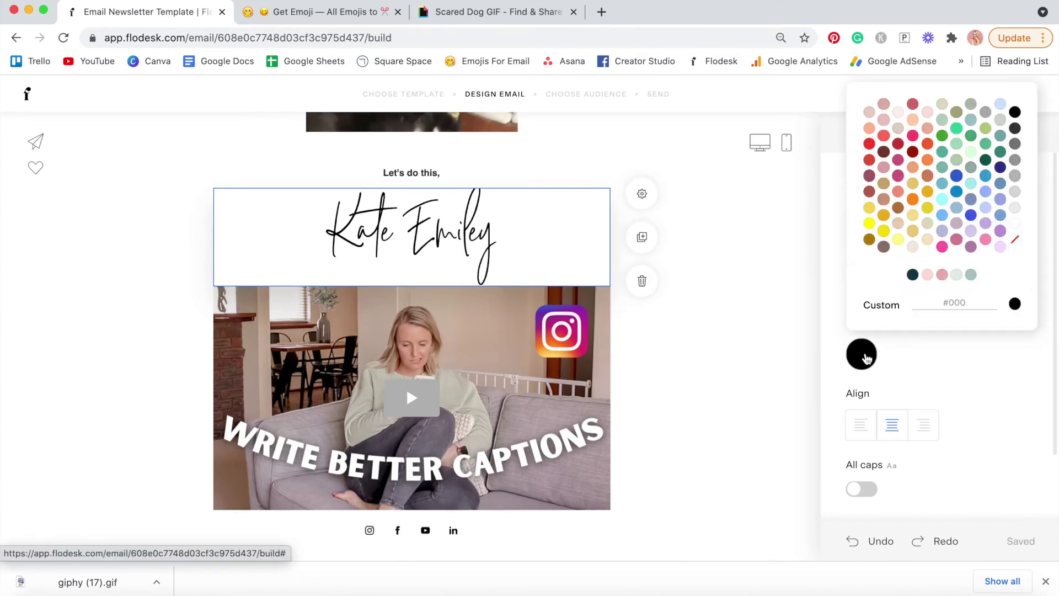
click(913, 275)
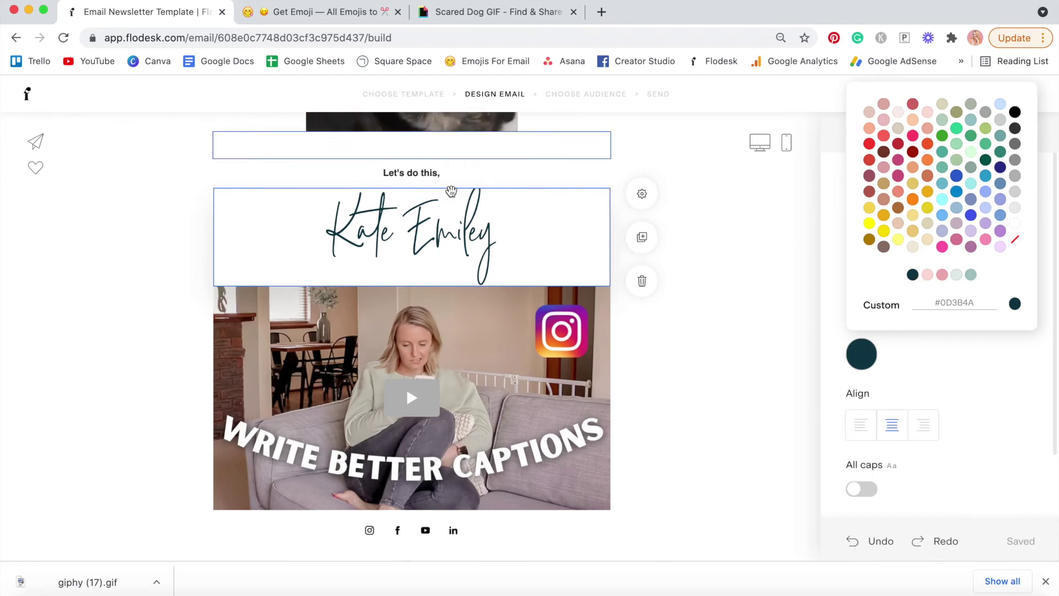
triple_click(439, 175)
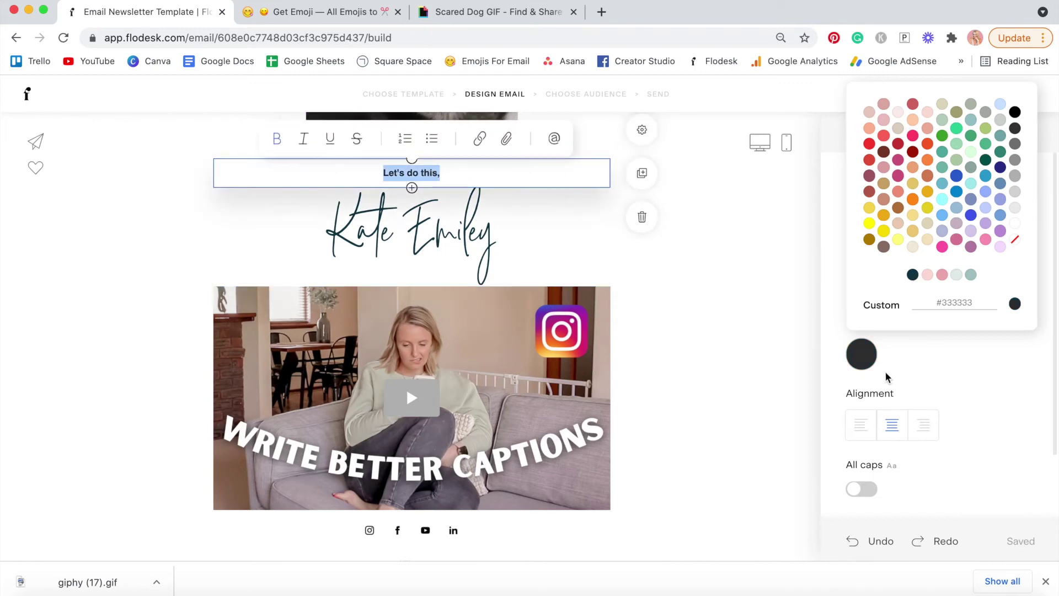
click(871, 348)
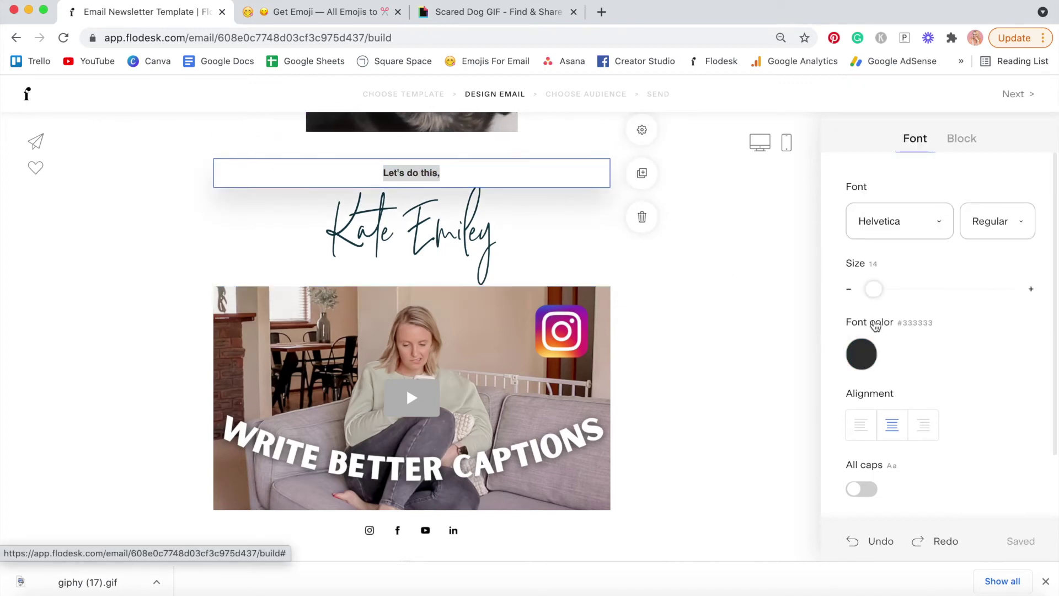
click(861, 358)
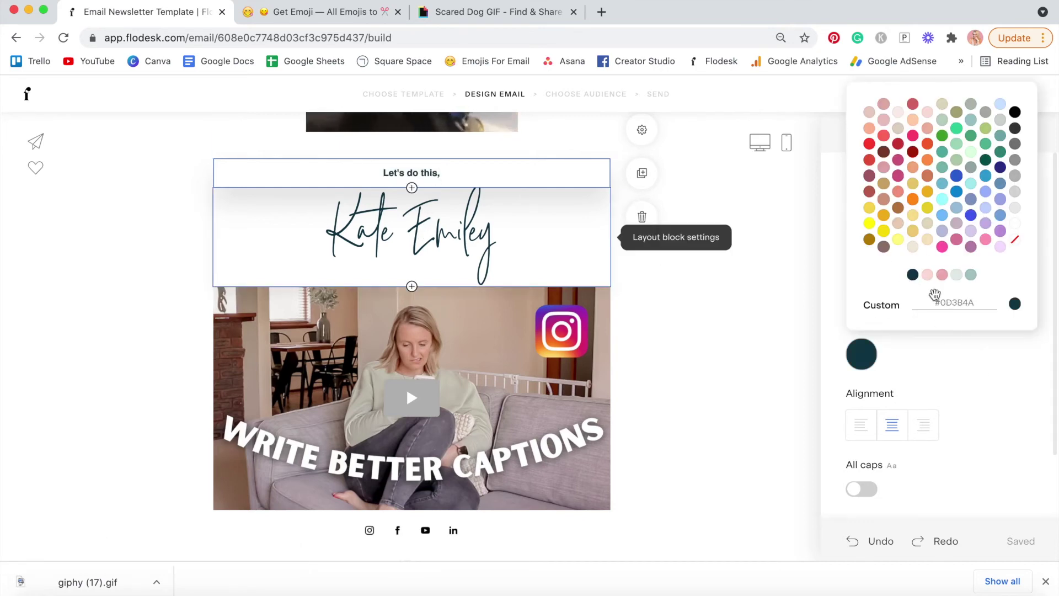
click(913, 275)
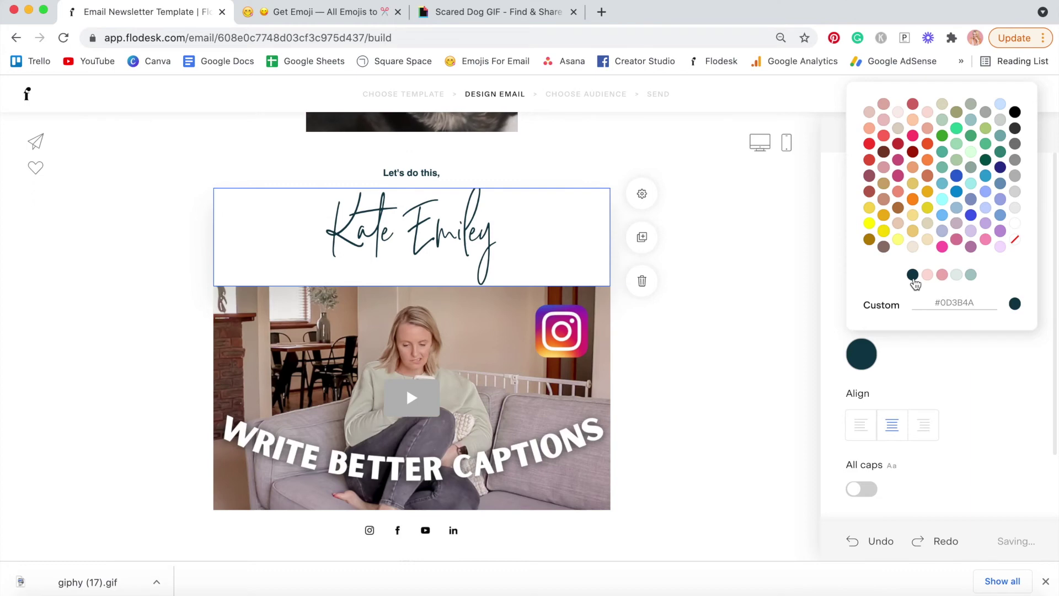
- Add an Instagram feed block below the video
key(Escape)
scroll(413, 451, down, 2)
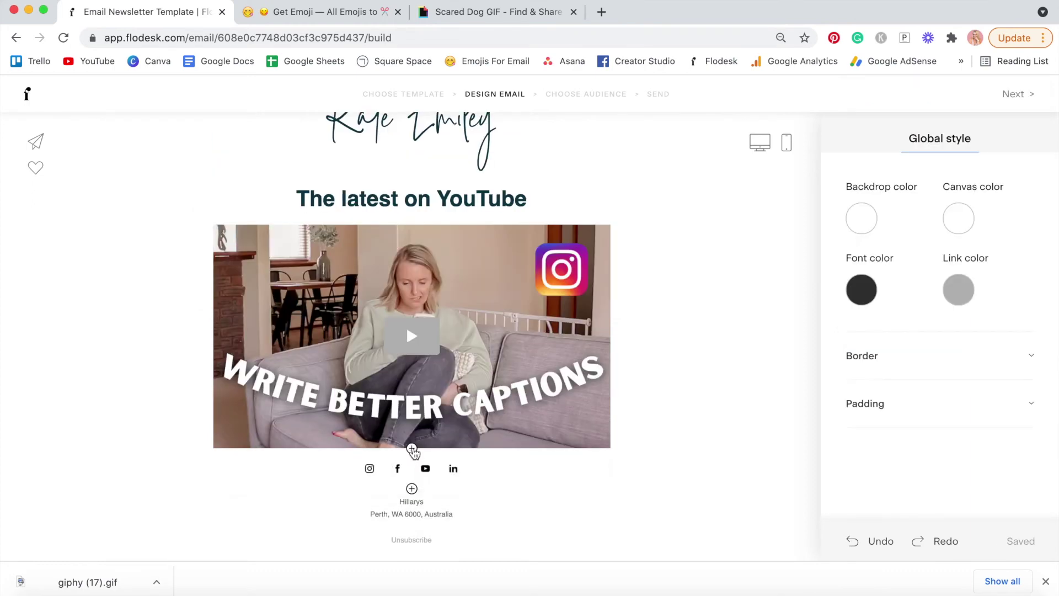
click(411, 449)
scroll(647, 428, down, 4)
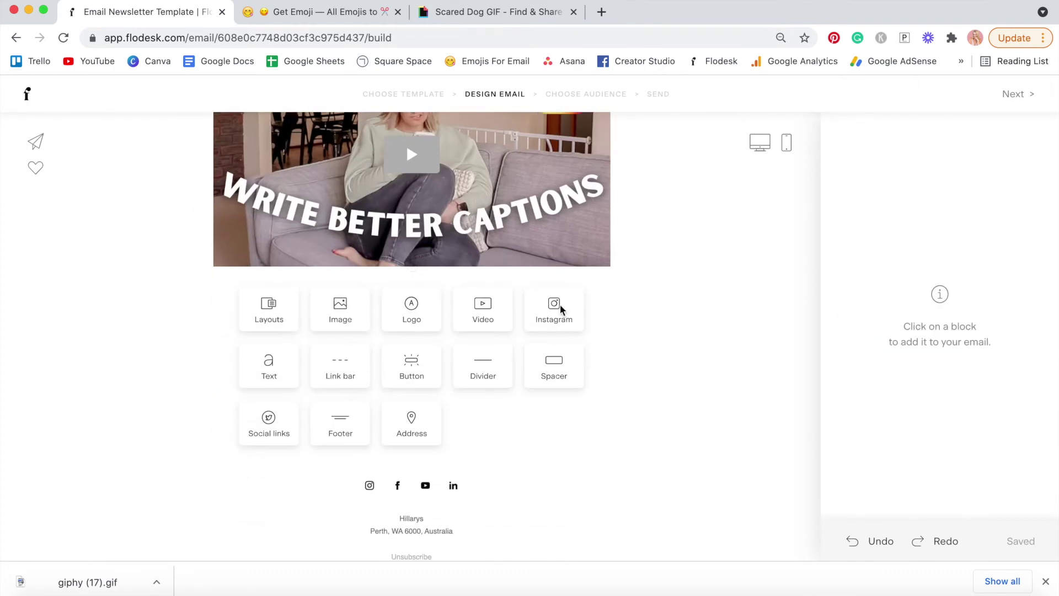
click(554, 308)
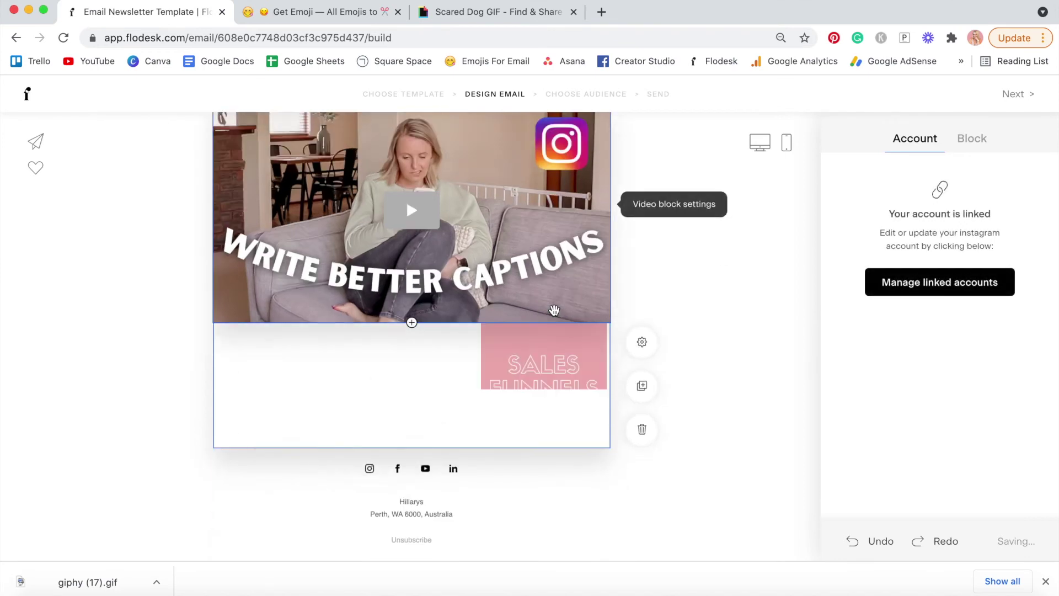
- Caption the feed 'Come say hi over on Instagram 👇' and add a reduced-height spacer above it
click(412, 308)
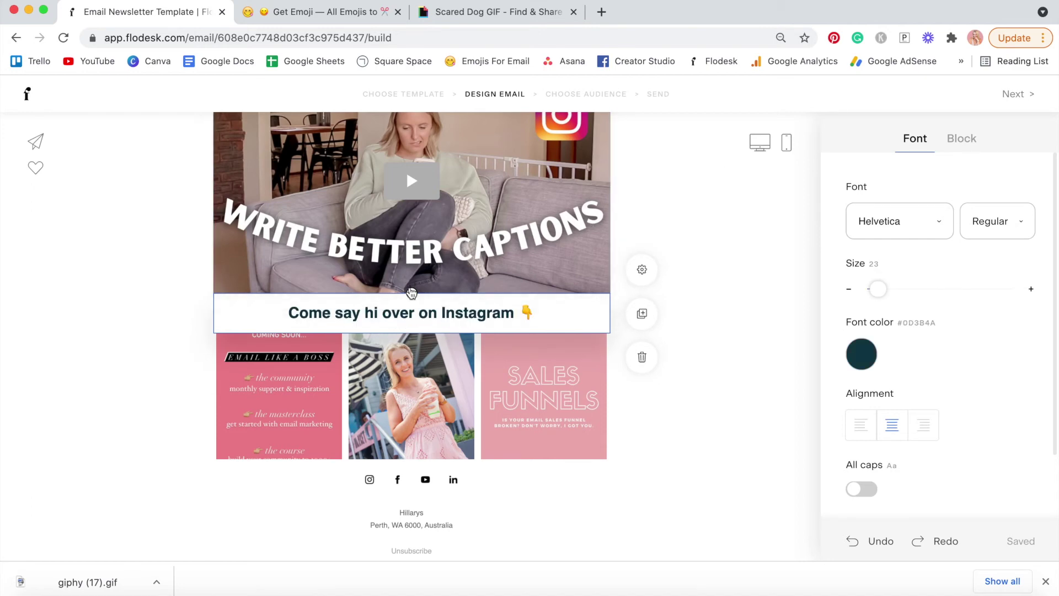
click(412, 292)
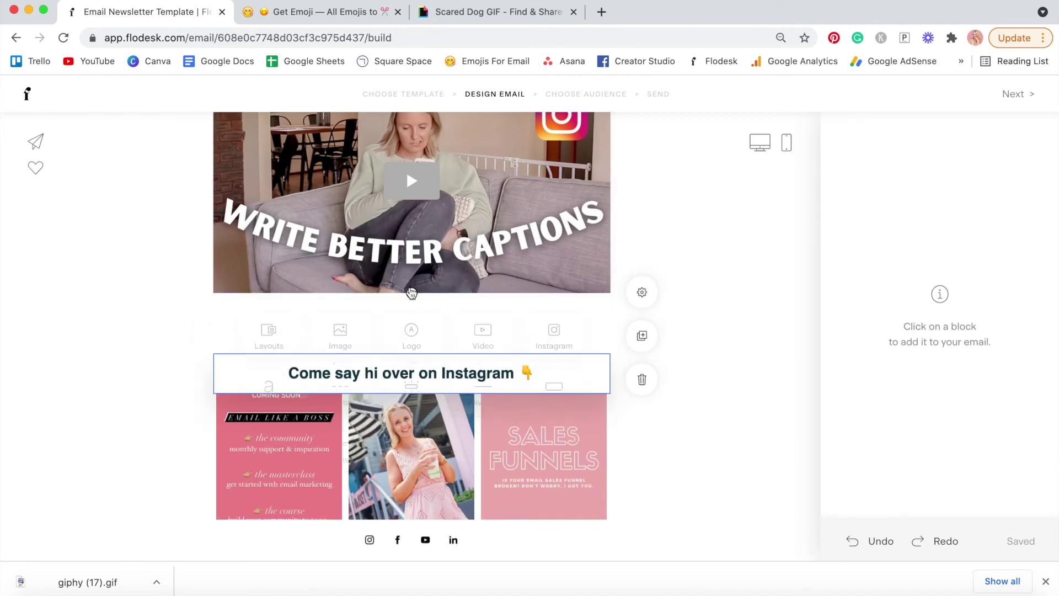
click(548, 385)
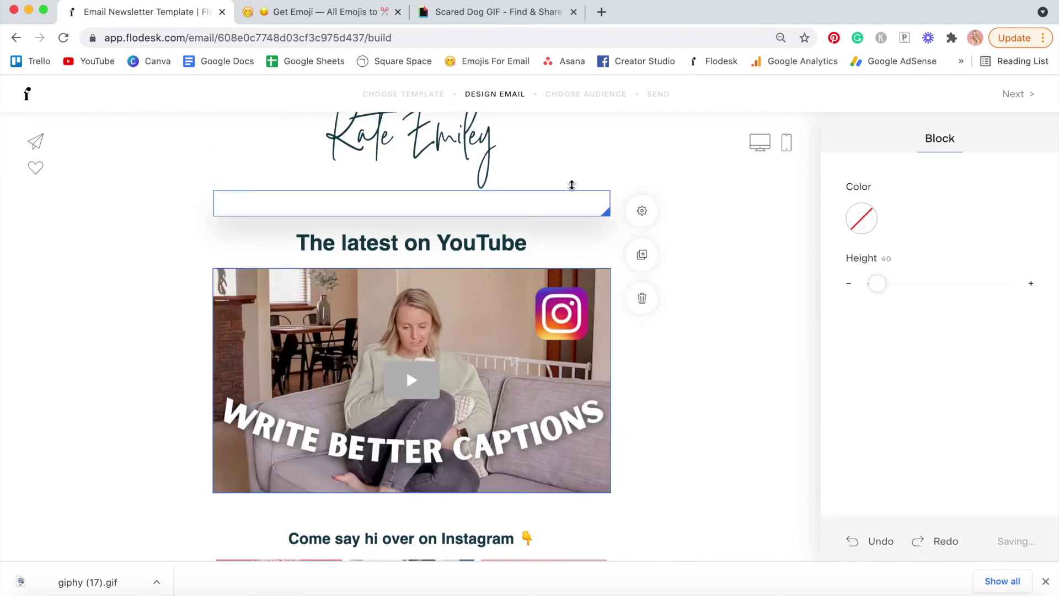
click(849, 284)
click(754, 300)
scroll(754, 300, down, 4)
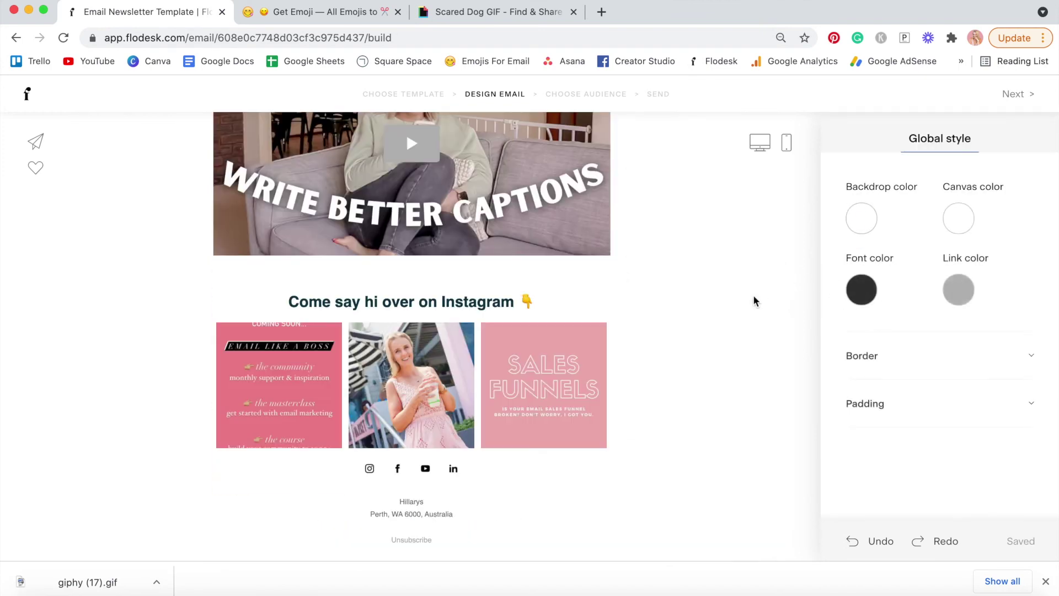
scroll(656, 246, up, 10)
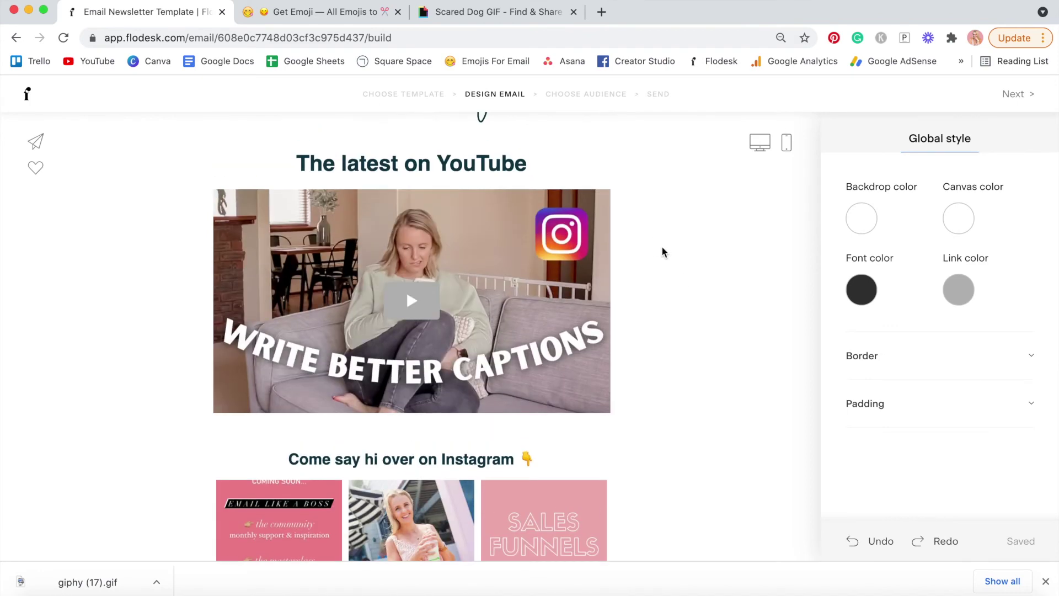
scroll(662, 250, up, 8)
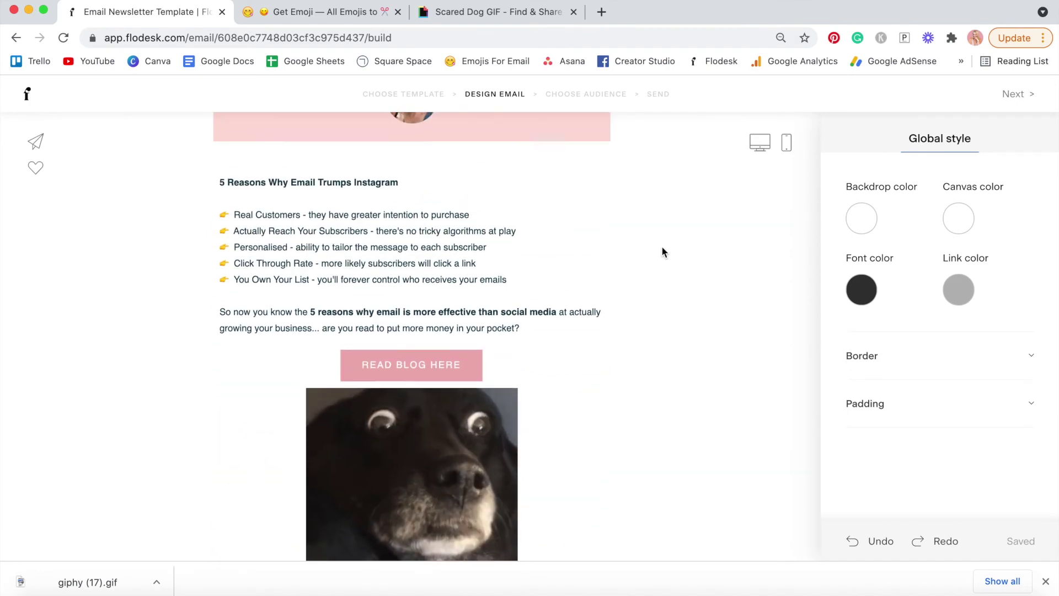